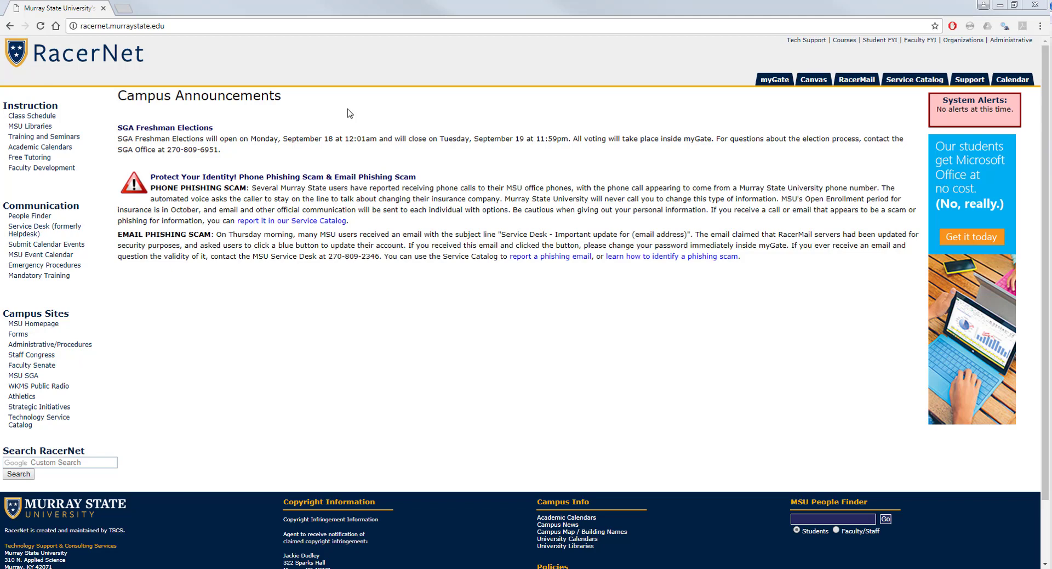
# Go to the draw.io website
pyautogui.click(240, 26)
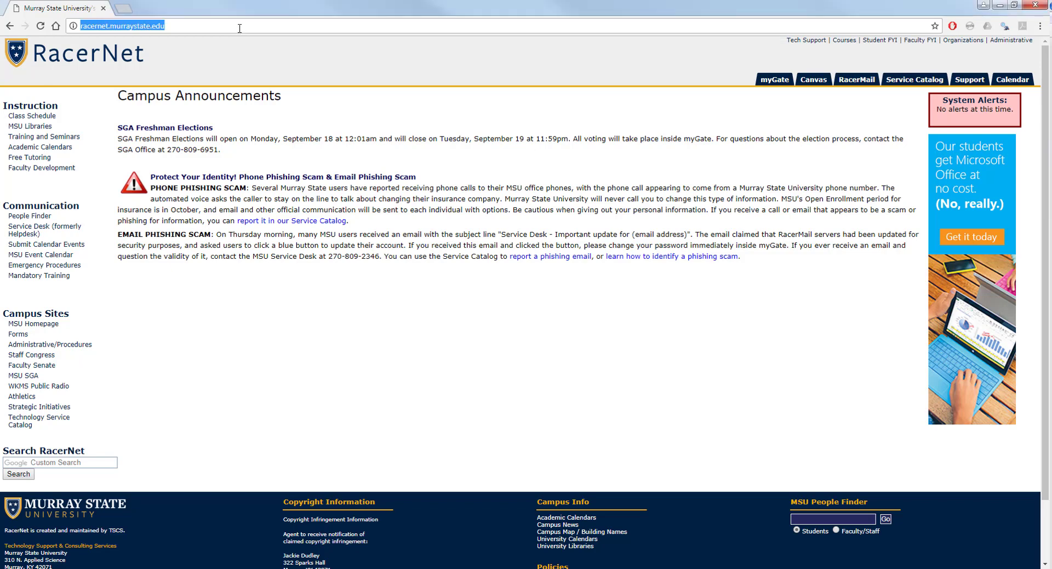
pyautogui.write('draw')
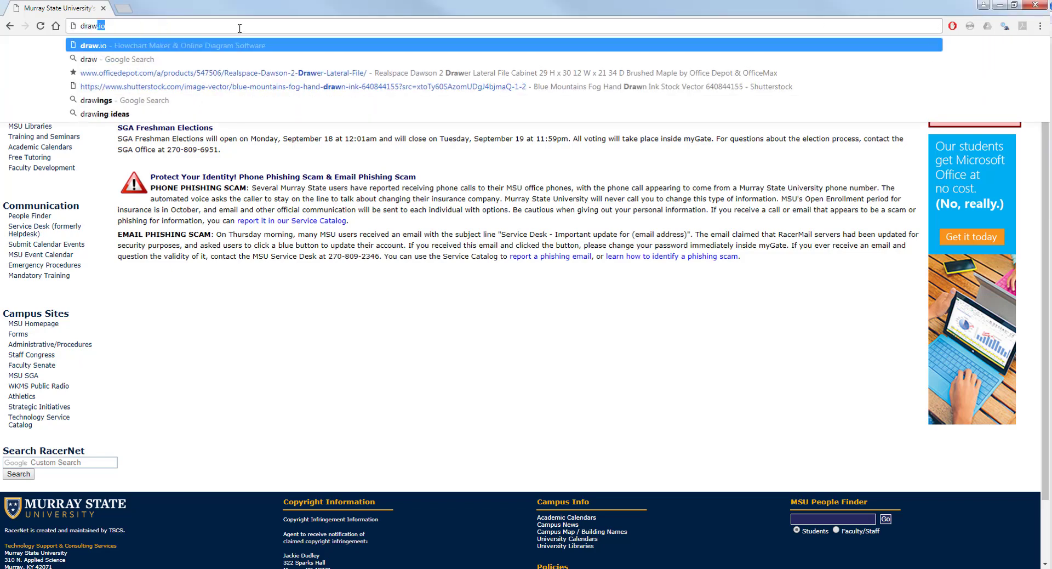
pyautogui.write('.io')
pyautogui.press('Return')
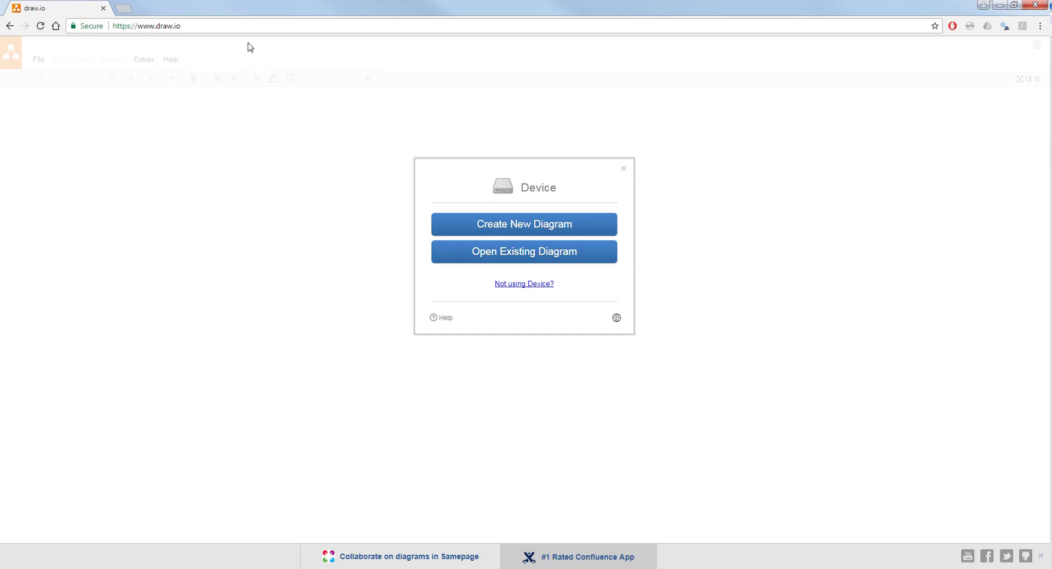
# Create a new blank diagram, keeping the default file name
pyautogui.click(514, 225)
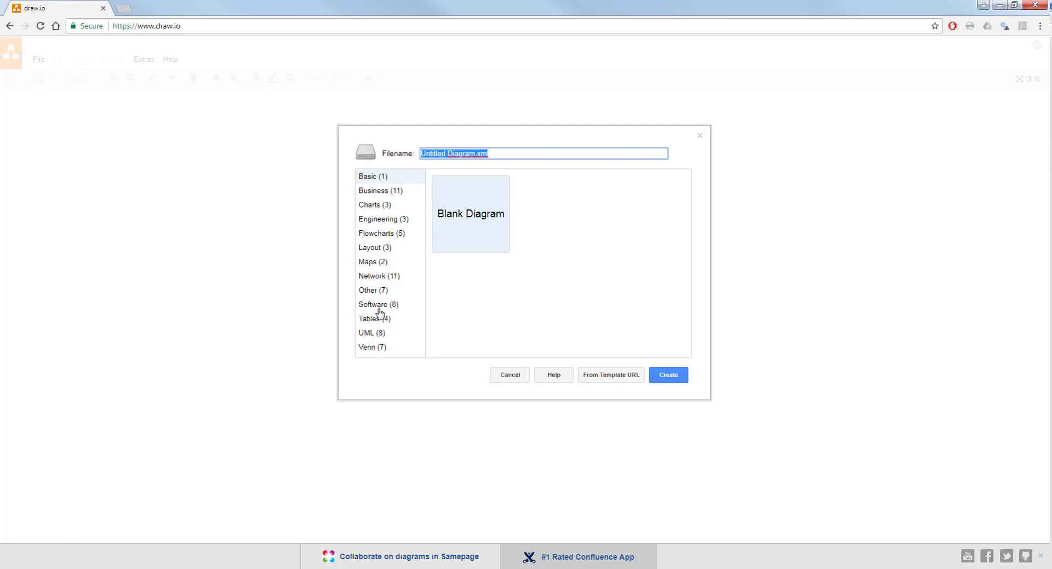
pyautogui.click(455, 212)
pyautogui.doubleClick(455, 213)
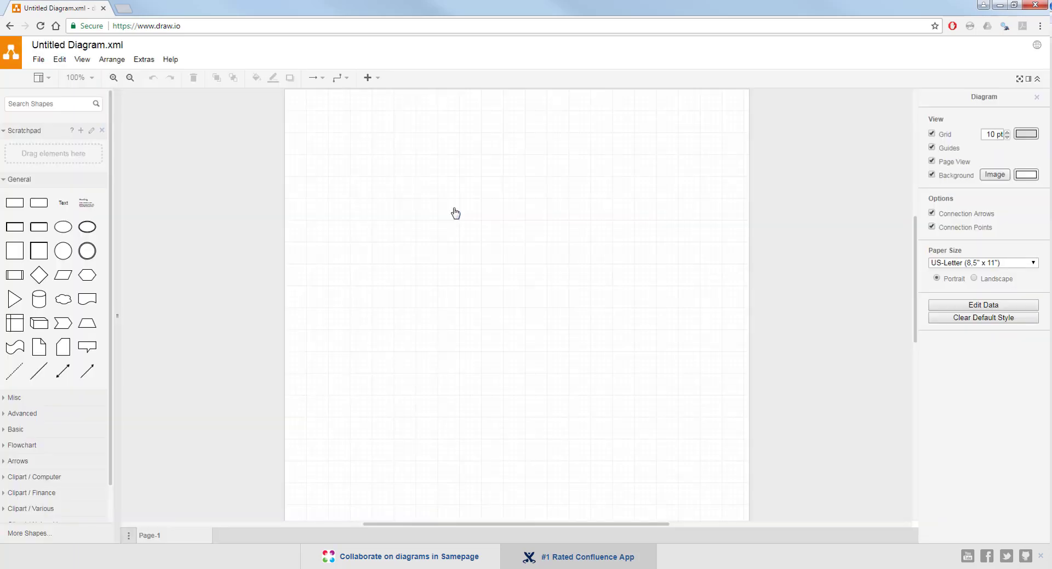
# Open the list of additional shape libraries and examine the Software, Networking, Business and Other categories
pyautogui.click(64, 534)
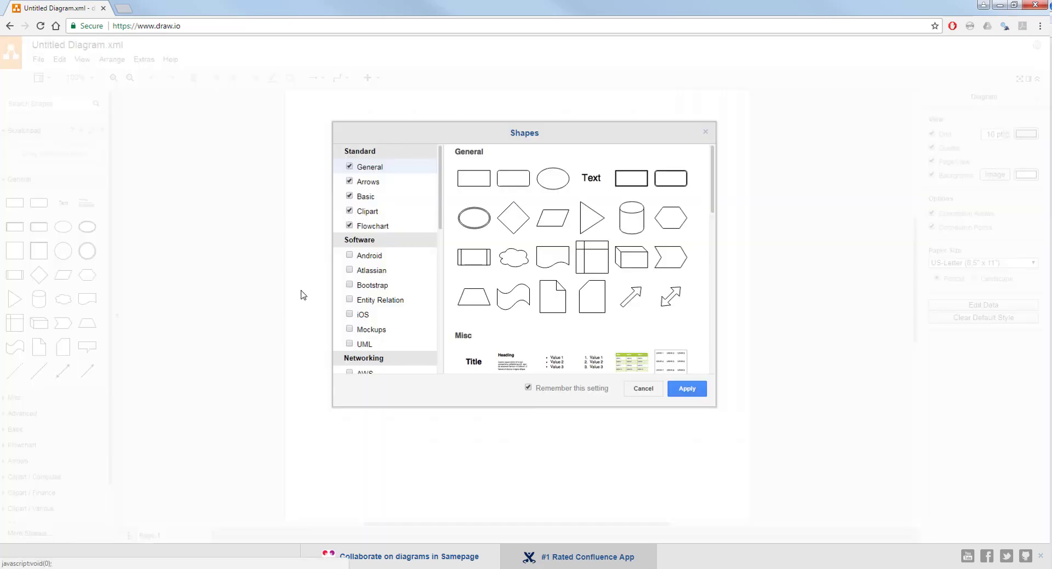
pyautogui.scroll(-1, 382, 290)
pyautogui.scroll(-6, 372, 331)
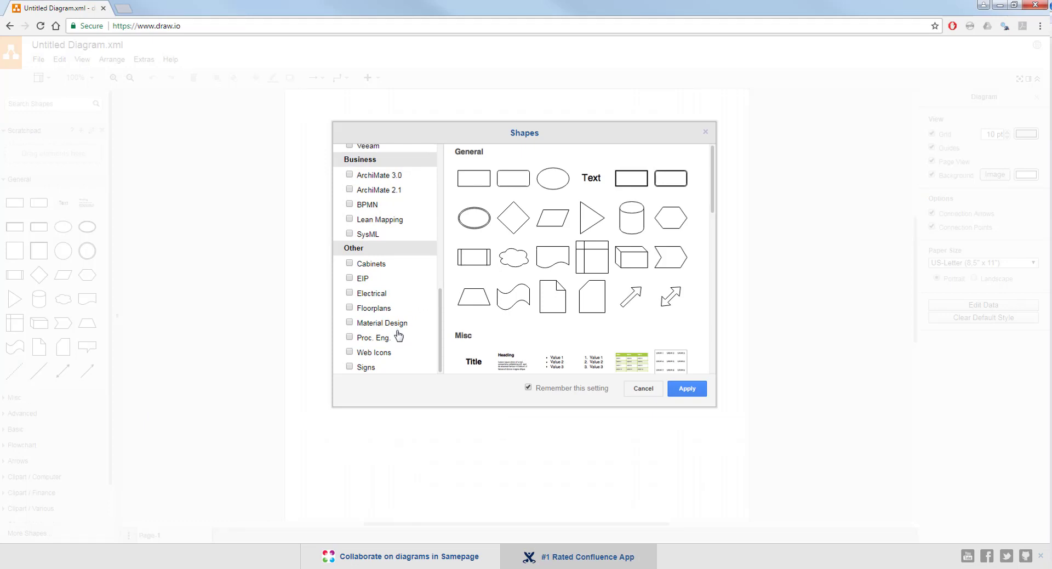
pyautogui.scroll(3, 399, 335)
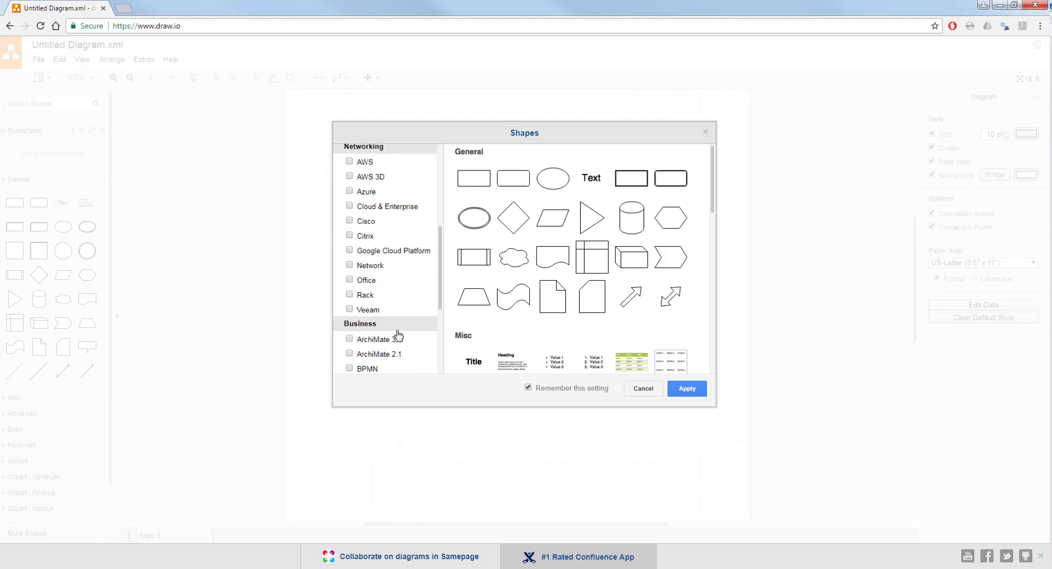
pyautogui.scroll(2, 399, 335)
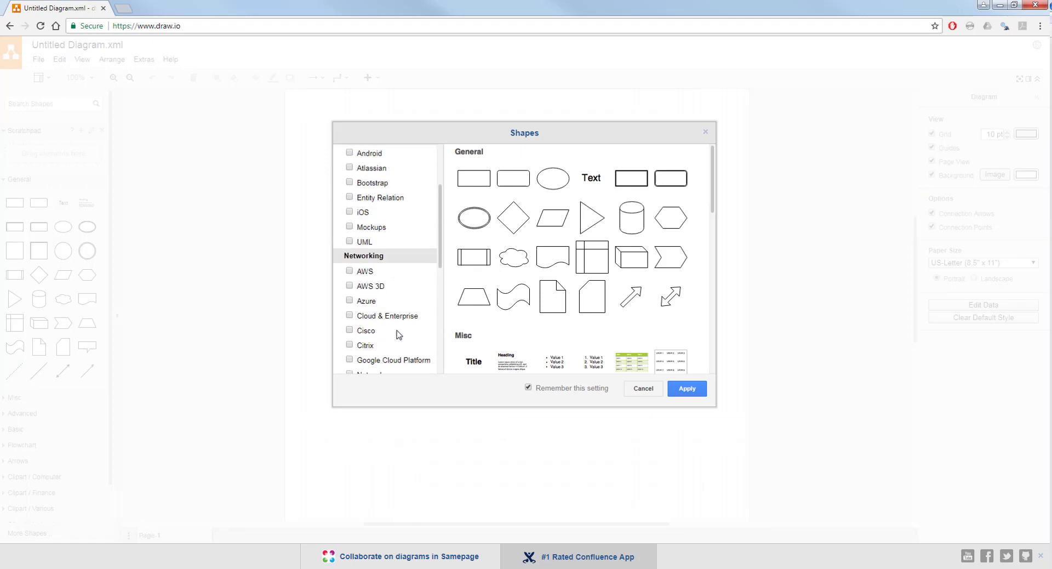
pyautogui.scroll(2, 399, 335)
pyautogui.scroll(-2, 398, 335)
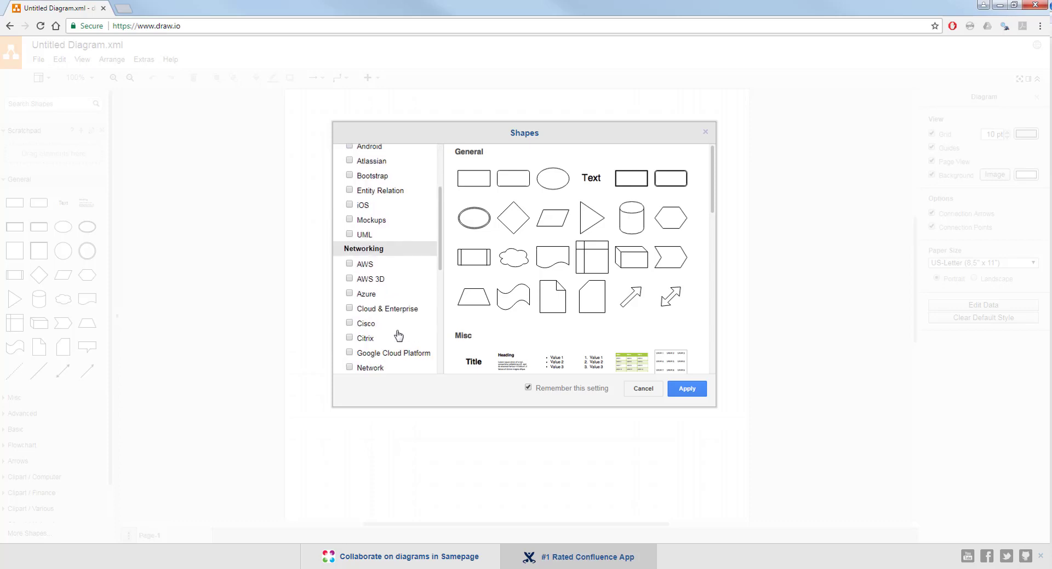
pyautogui.click(350, 324)
pyautogui.scroll(-2, 353, 328)
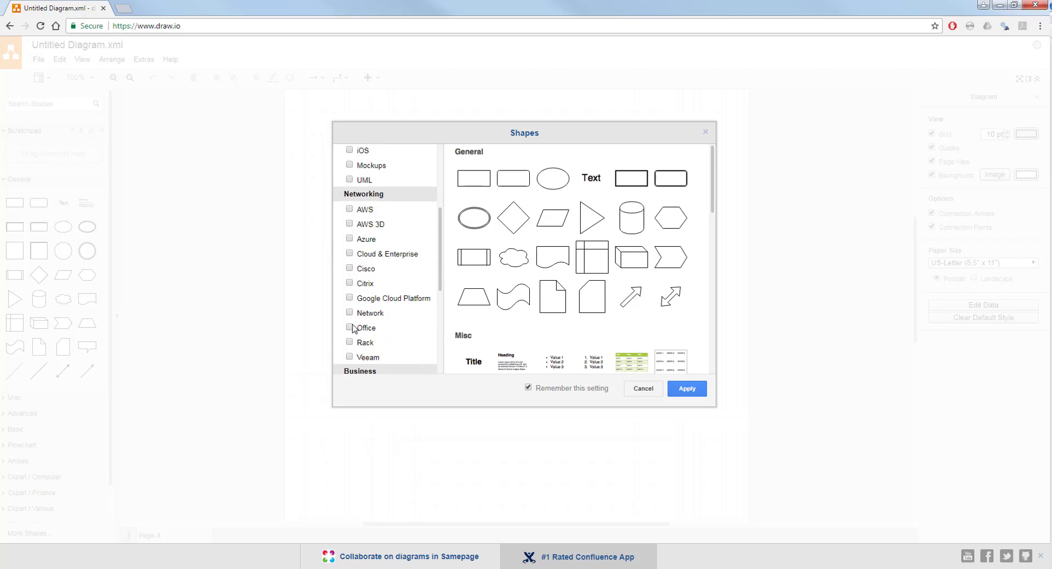
pyautogui.scroll(-2, 353, 328)
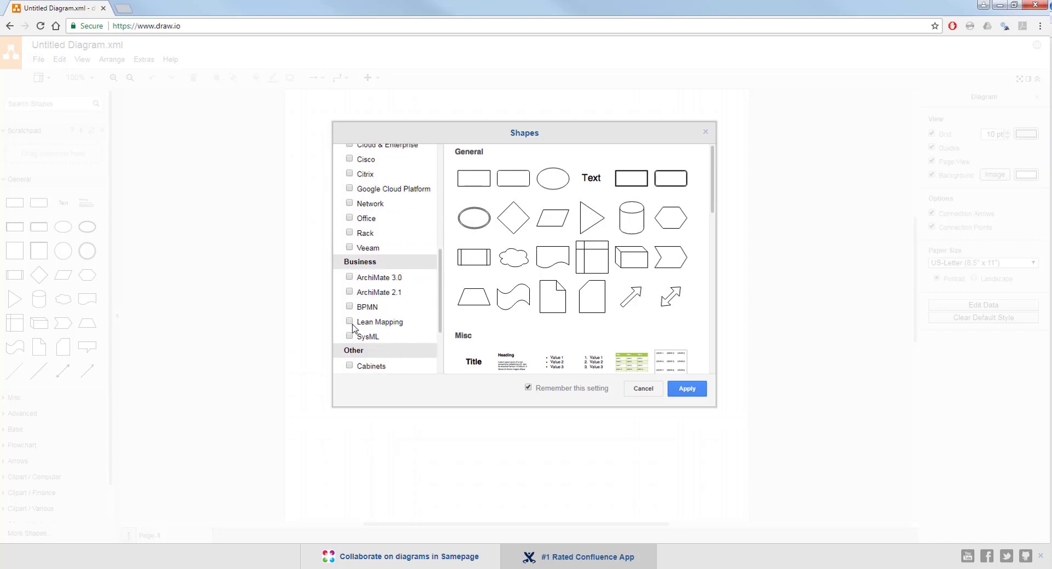
pyautogui.scroll(-2, 353, 328)
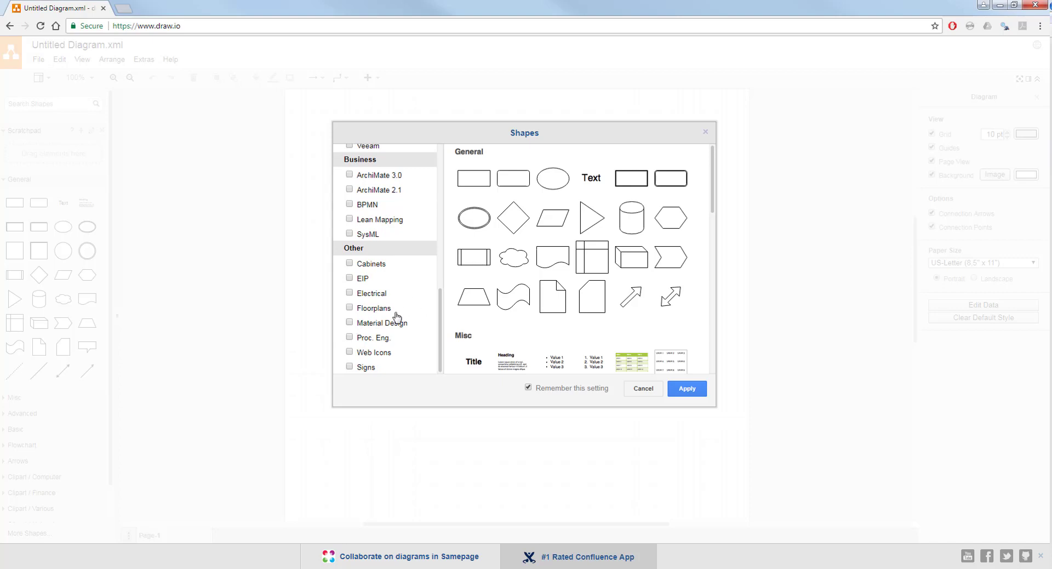
pyautogui.scroll(5, 397, 317)
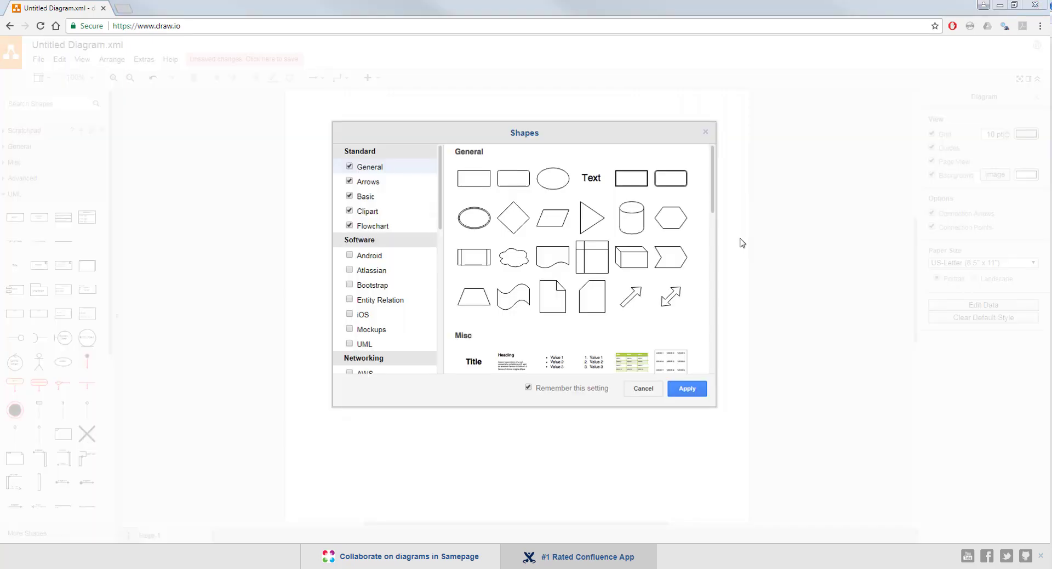
# Enable the Entity Relation shape library and expand it among the available shapes
pyautogui.click(349, 300)
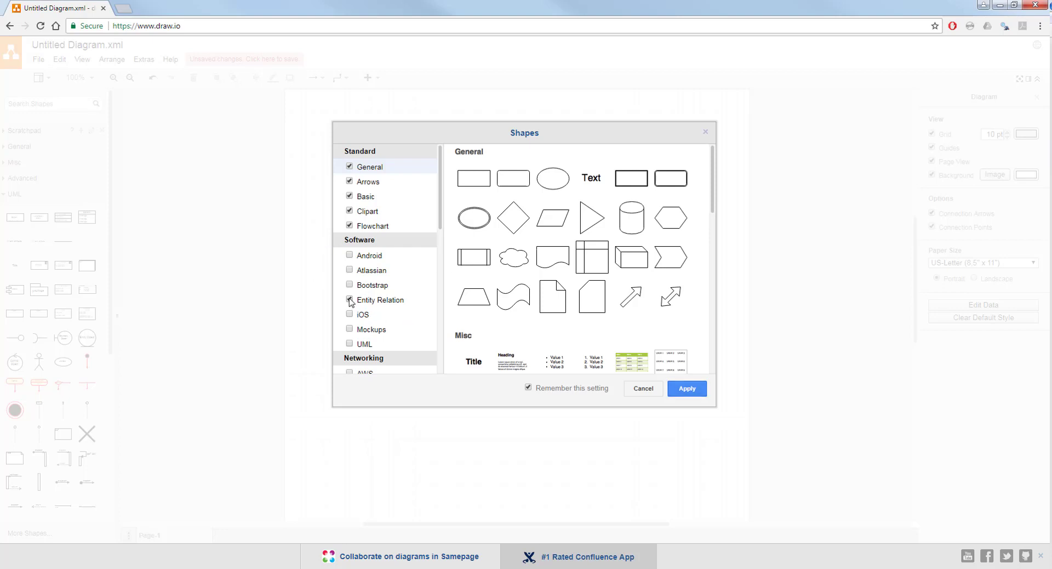
pyautogui.click(684, 394)
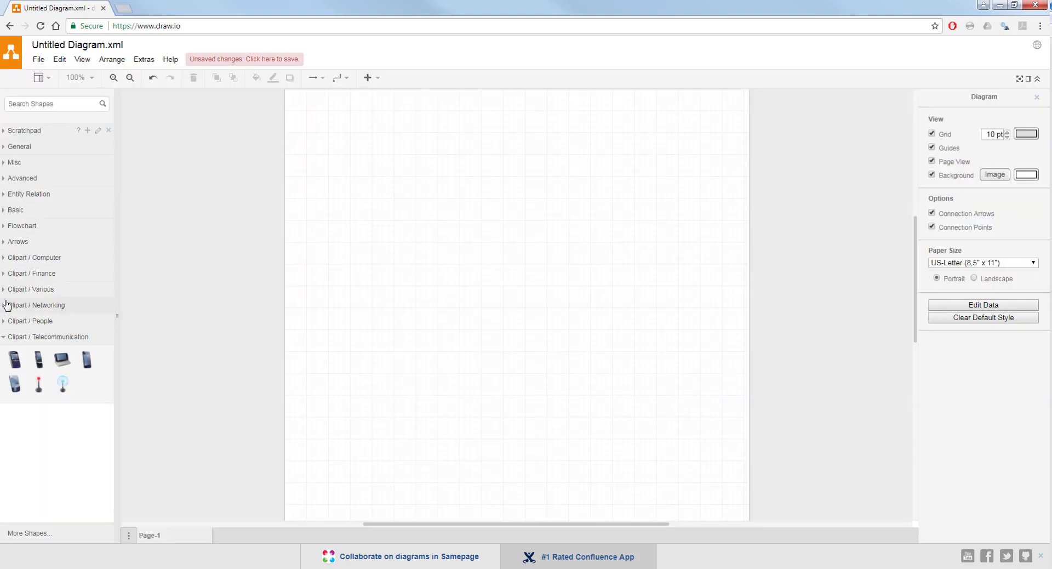
pyautogui.click(5, 196)
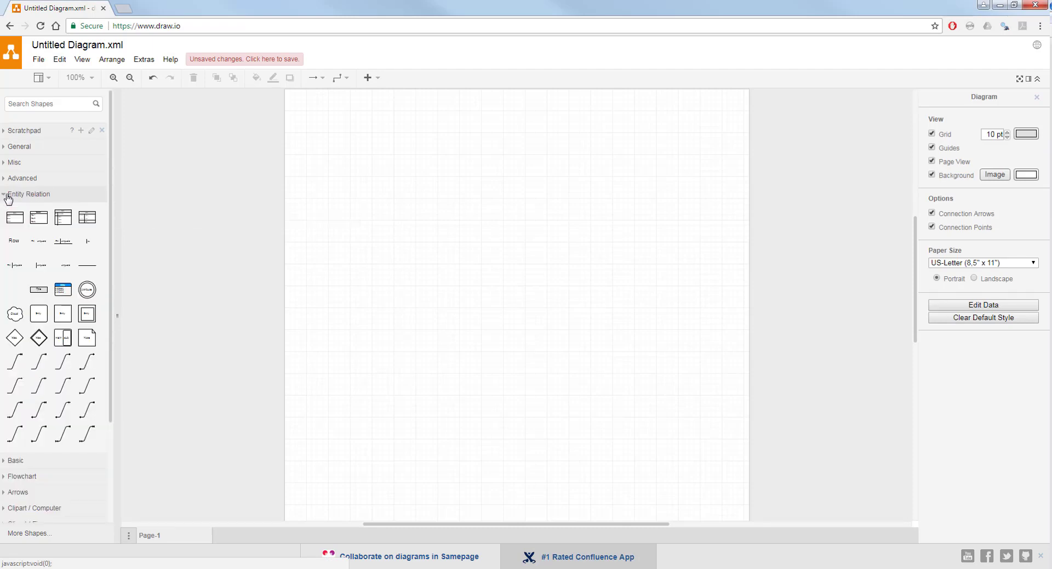
# Add an Entity Relation table to the upper-left part of the page and title it Student
pyautogui.moveTo(14, 222)
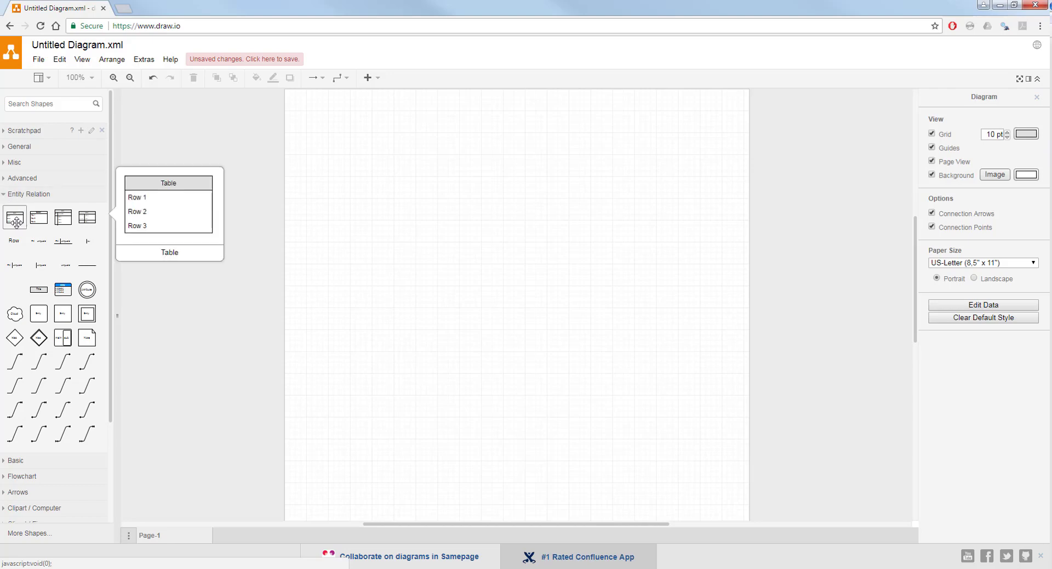
pyautogui.moveTo(15, 222); pyautogui.dragTo(360, 186)
pyautogui.doubleClick(391, 190)
pyautogui.write('Student')
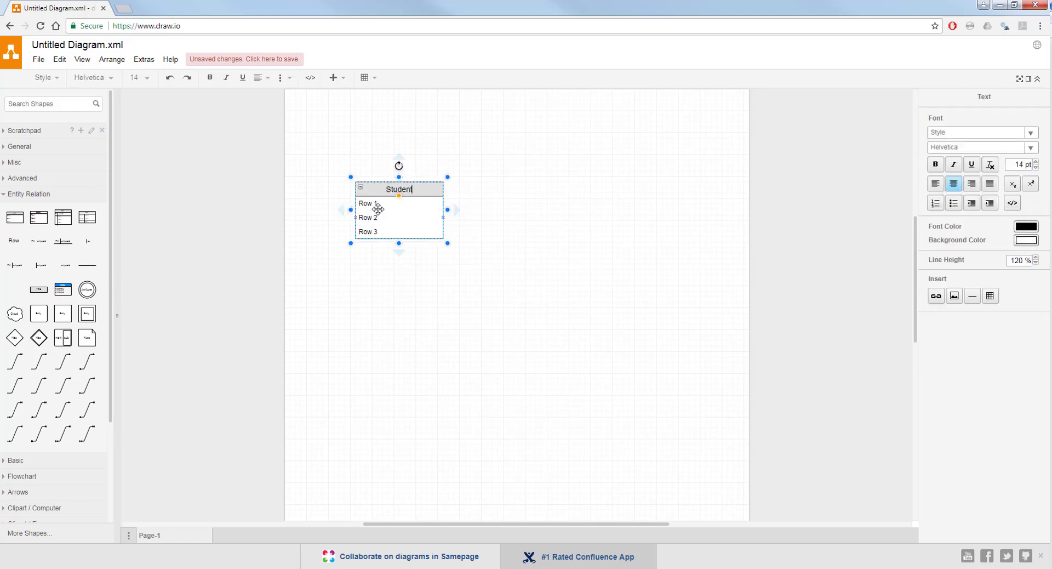
# Rename the first row of the Student table as StudentID(PK)
pyautogui.click(376, 207)
pyautogui.doubleClick(376, 206)
pyautogui.write('Student')
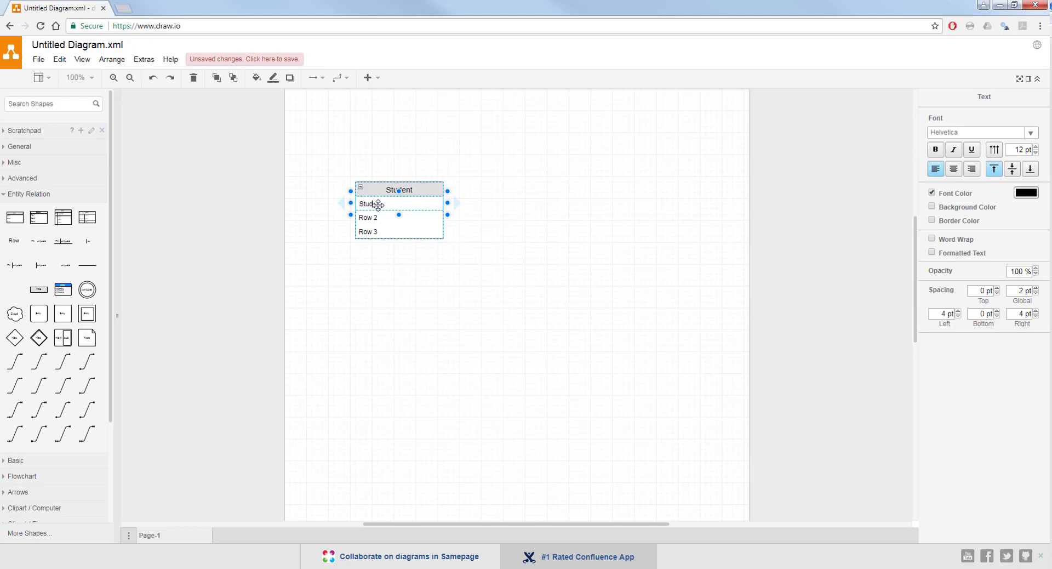
pyautogui.write('ID(PK0')
pyautogui.press('BackSpace')
pyautogui.write(')')
# Rename the second and third rows of the Student table as StudentName and StudentAddress
pyautogui.click(384, 218)
pyautogui.doubleClick(384, 217)
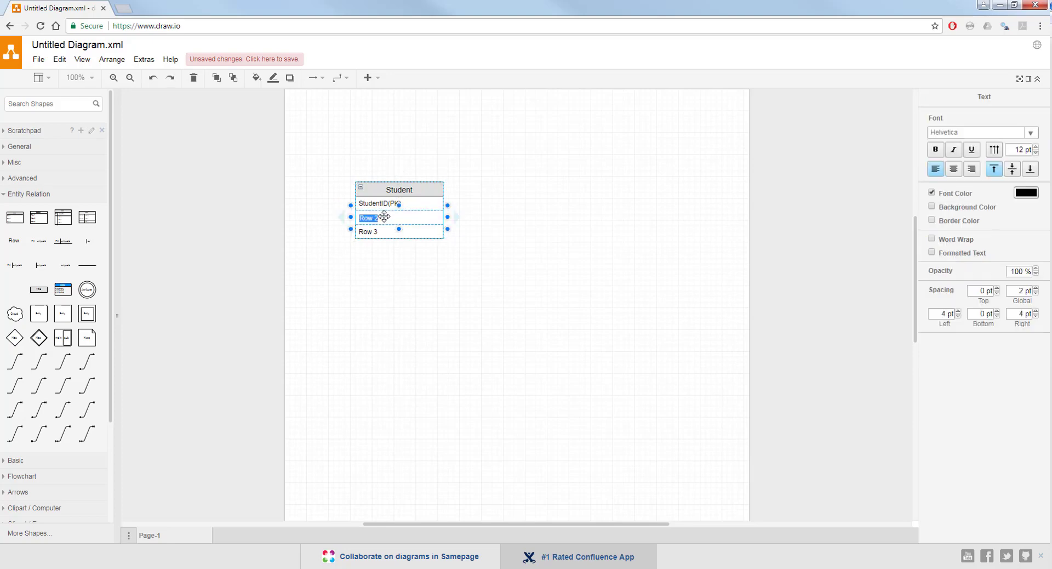
pyautogui.write('StudentNume')
pyautogui.doubleClick(377, 231)
pyautogui.write('S')
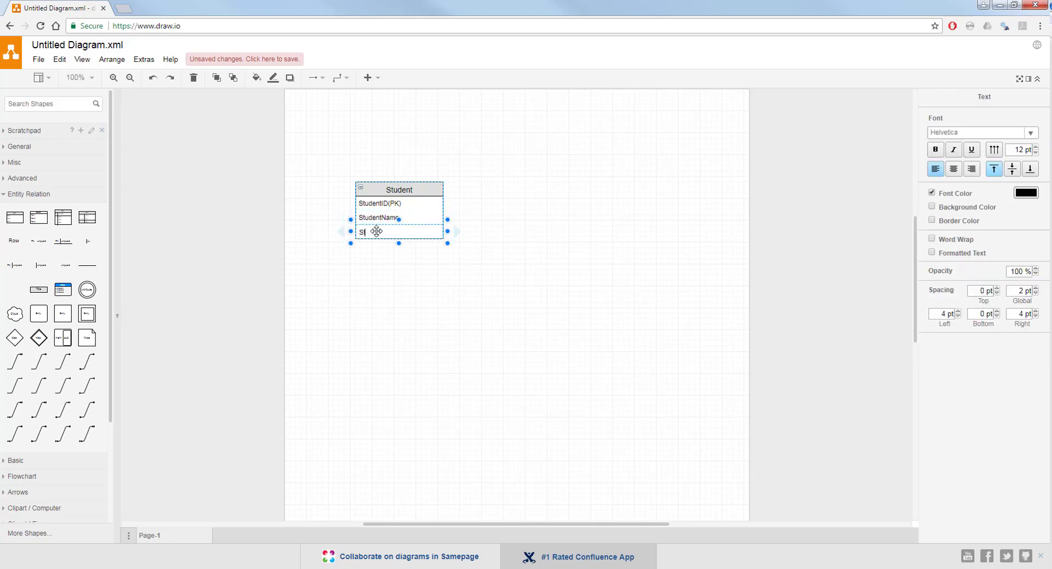
pyautogui.write('tudentAddress')
pyautogui.click(391, 287)
pyautogui.click(409, 219)
pyautogui.click(409, 198)
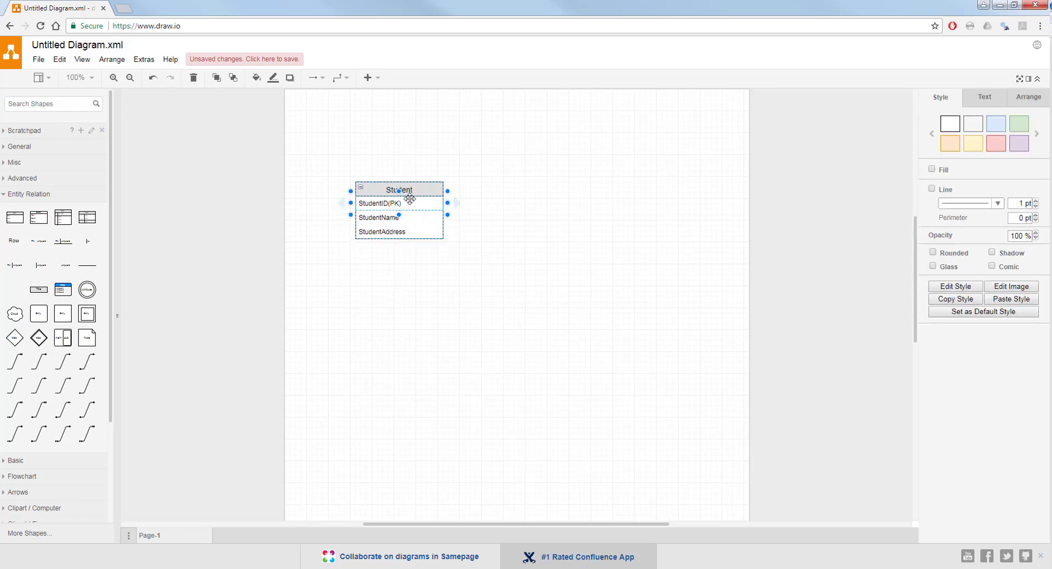
# Add a second Entity Relation table to the right of the Student table, level with it, and title it Major
pyautogui.moveTo(15, 217); pyautogui.dragTo(557, 182)
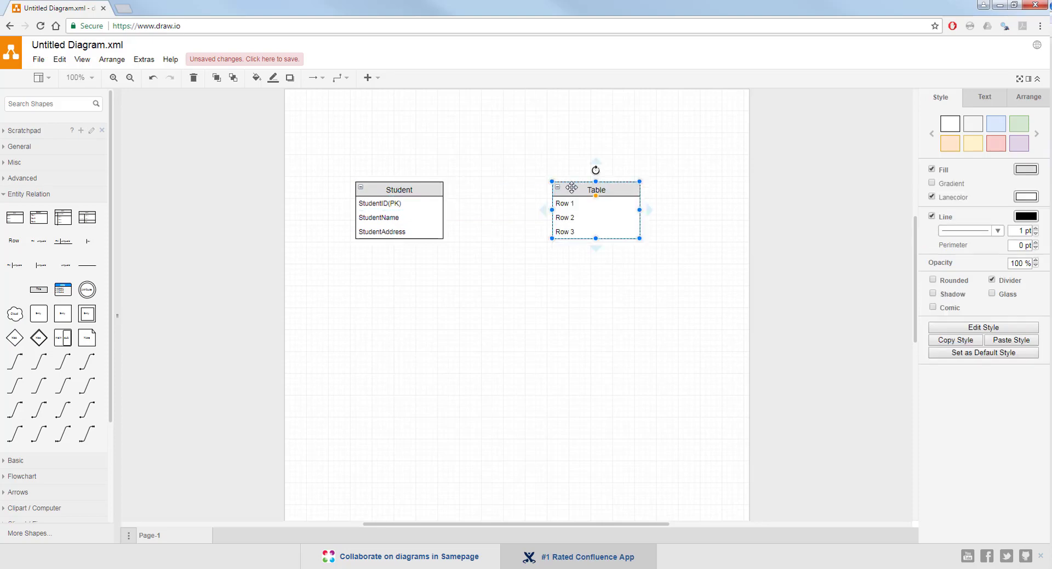
pyautogui.doubleClick(571, 187)
pyautogui.write('Major')
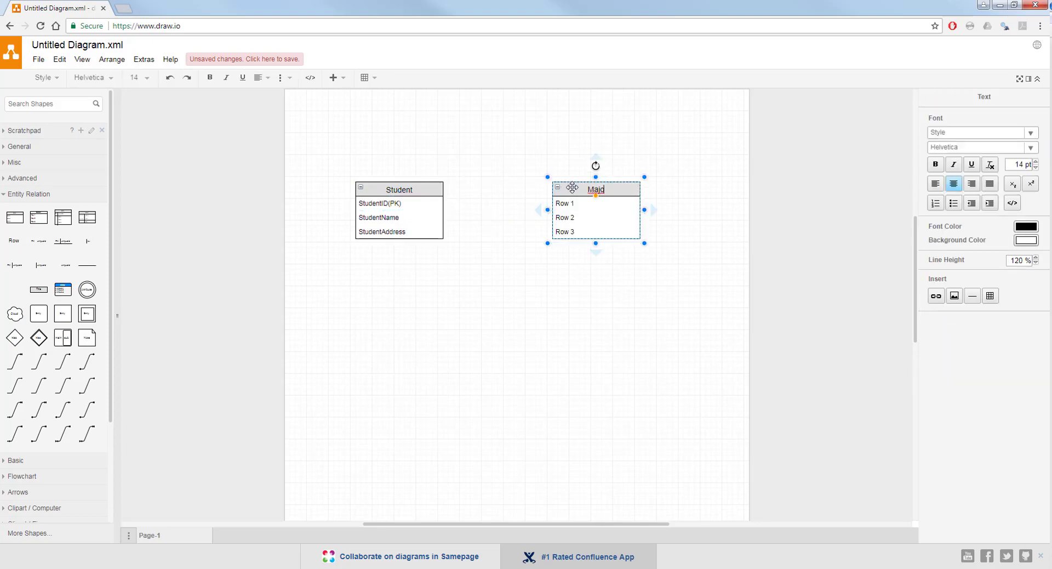
# Rename the first row of the Major table as MajorName(PK)
pyautogui.click(581, 205)
pyautogui.doubleClick(580, 205)
pyautogui.write('MajorID')
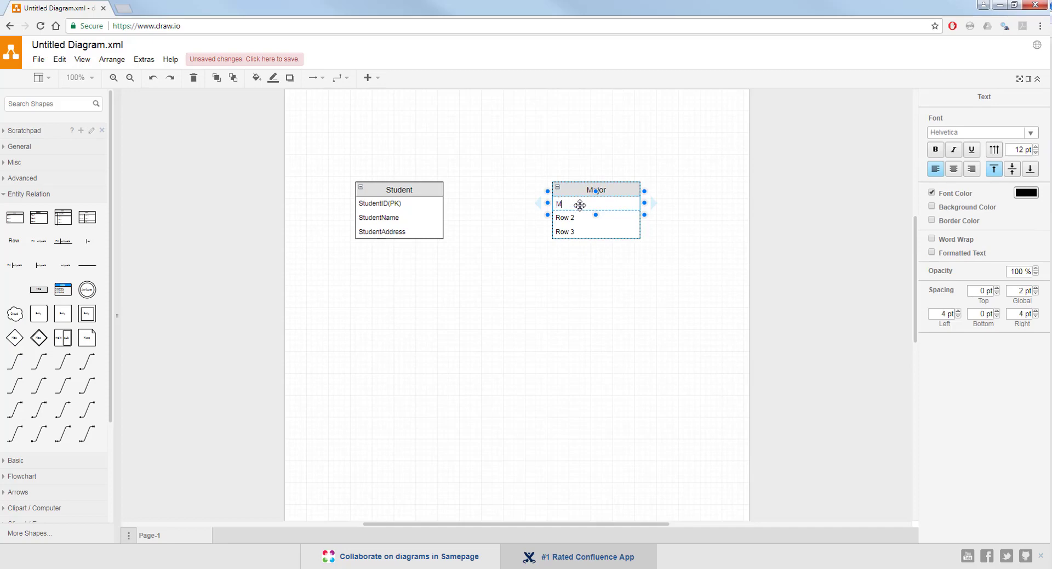
pyautogui.press('BackSpace')
pyautogui.press('BackSpace')
pyautogui.write('Name(PK)')
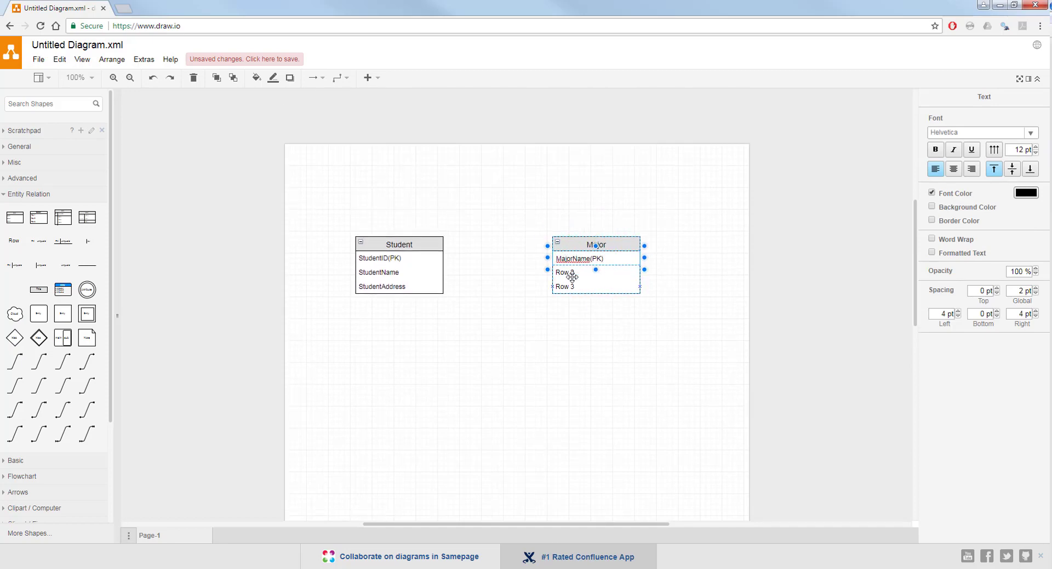
# Rename the second and third rows of the Major table as MajorCreditHours and MajorPeopleNumber
pyautogui.click(572, 270)
pyautogui.doubleClick(573, 268)
pyautogui.write('Major')
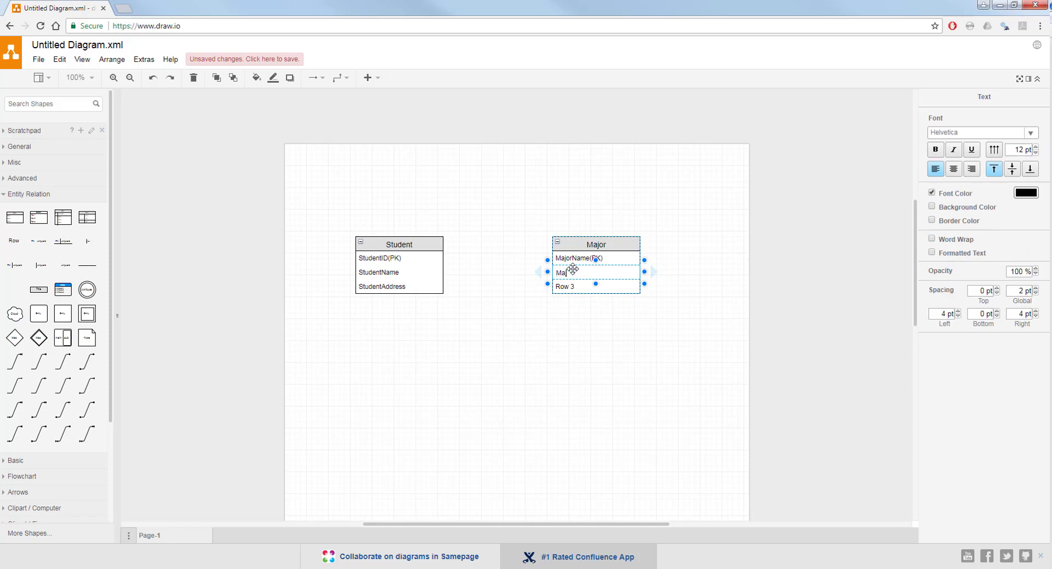
pyautogui.write('CreditHours')
pyautogui.doubleClick(567, 285)
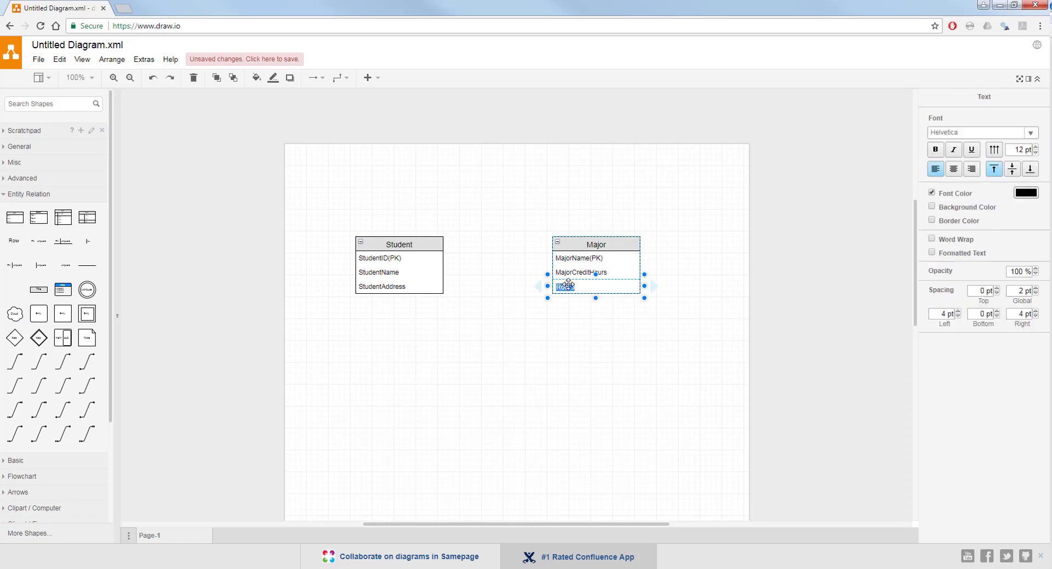
pyautogui.write('MajorPeopleNumber')
pyautogui.click(571, 327)
pyautogui.moveTo(598, 240)
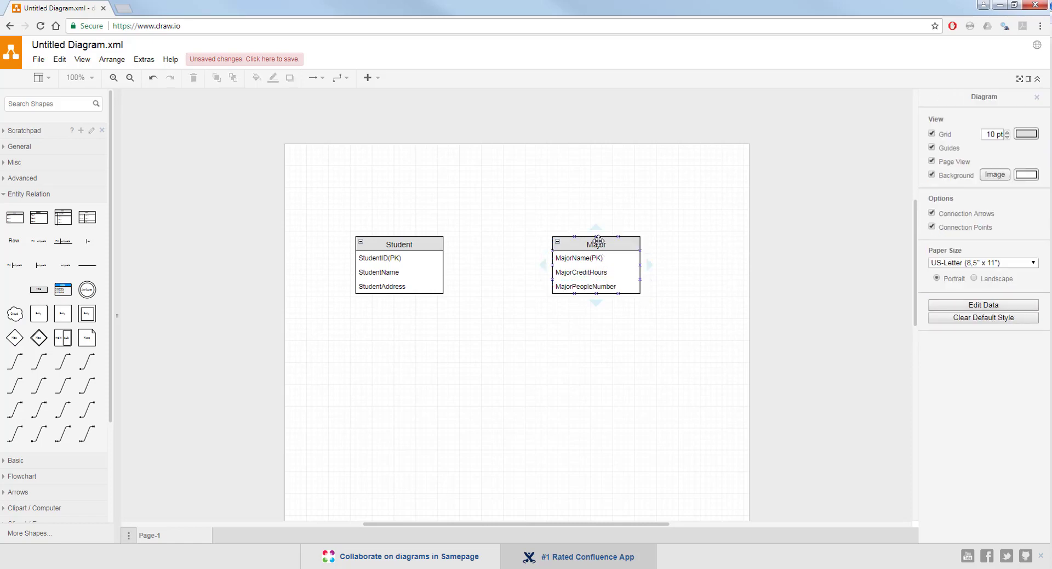
pyautogui.click(598, 240)
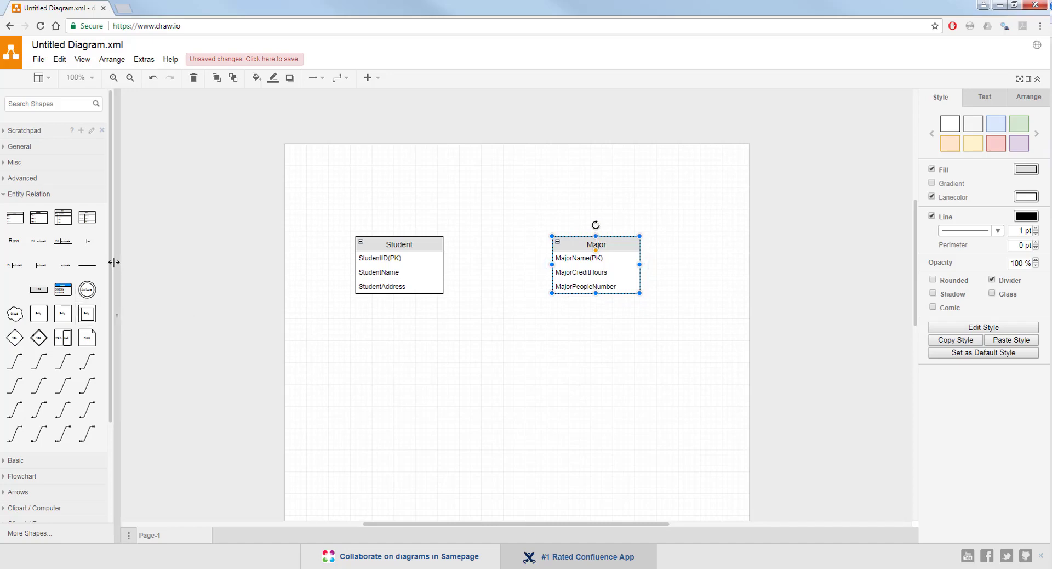
pyautogui.click(518, 311)
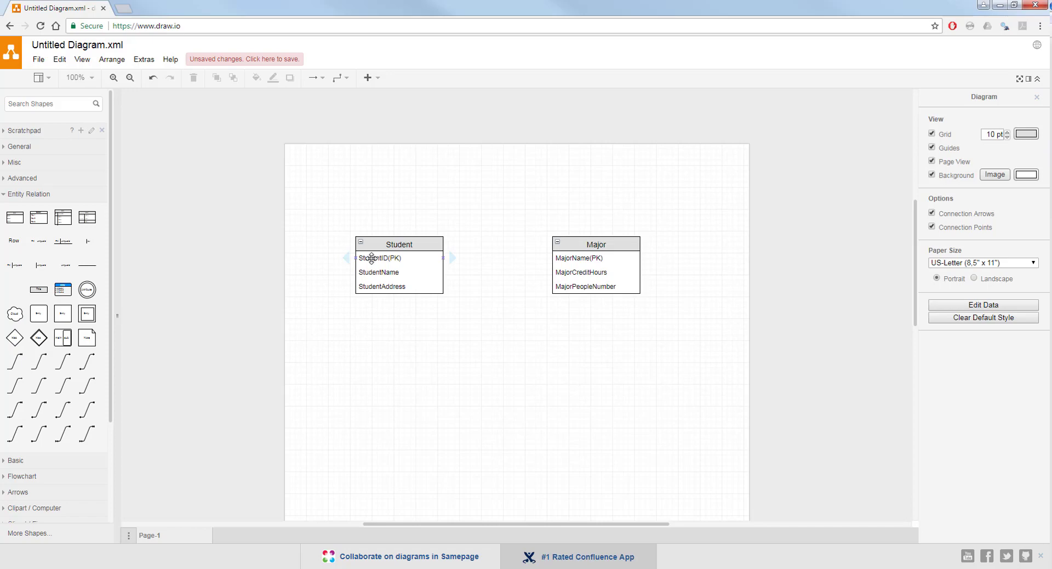
# Connect the right side of the Student table to the left side of the Major table with a Many Optional to Many Optional connector
pyautogui.moveTo(86, 433)
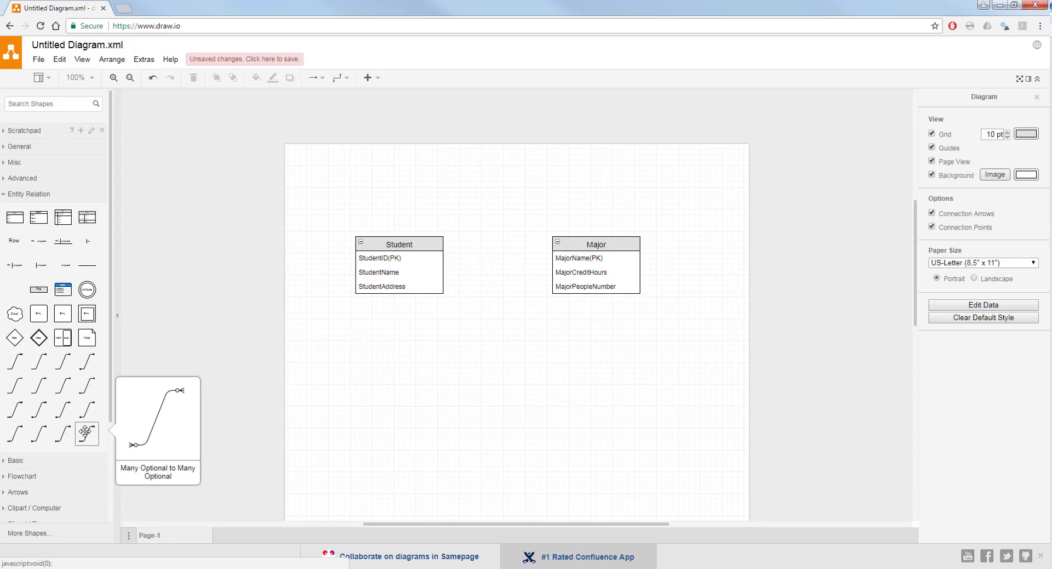
pyautogui.moveTo(85, 432); pyautogui.dragTo(445, 266)
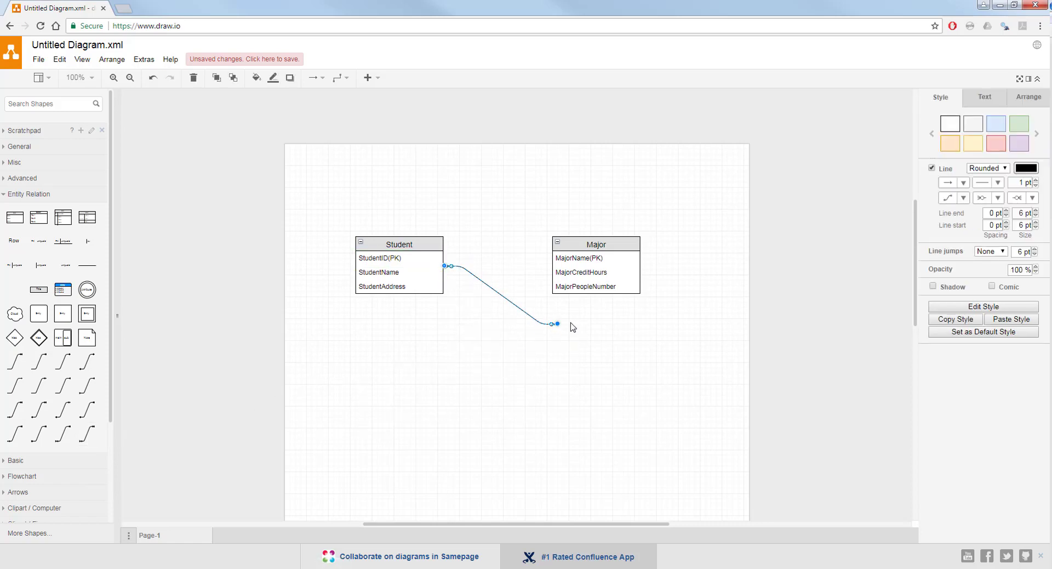
pyautogui.moveTo(560, 328); pyautogui.dragTo(552, 272)
pyautogui.click(550, 320)
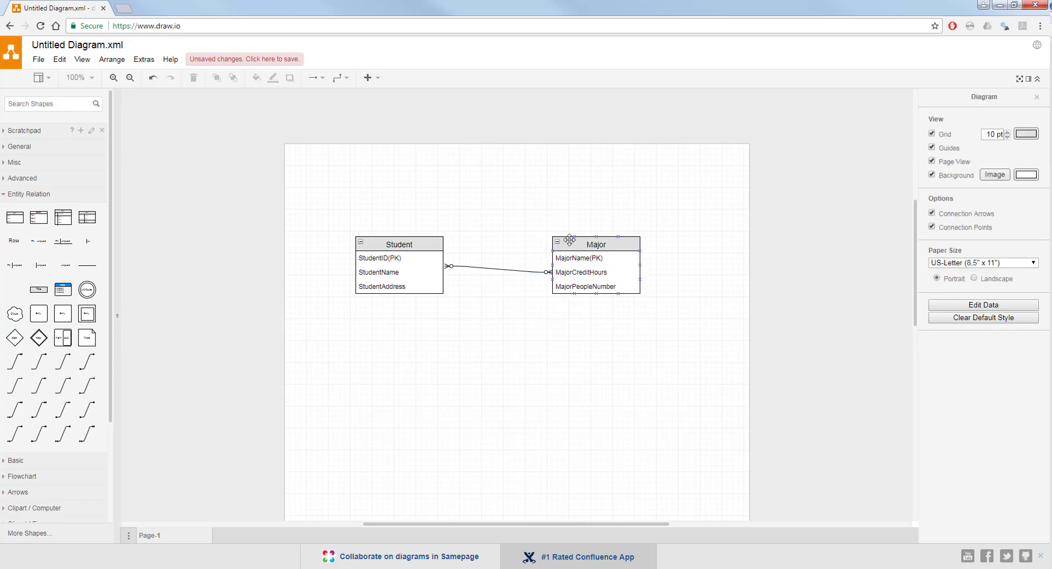
# Move the Student and Major tables slightly down the page, keeping them roughly level with each other
pyautogui.click(391, 257)
pyautogui.moveTo(392, 258); pyautogui.dragTo(385, 279)
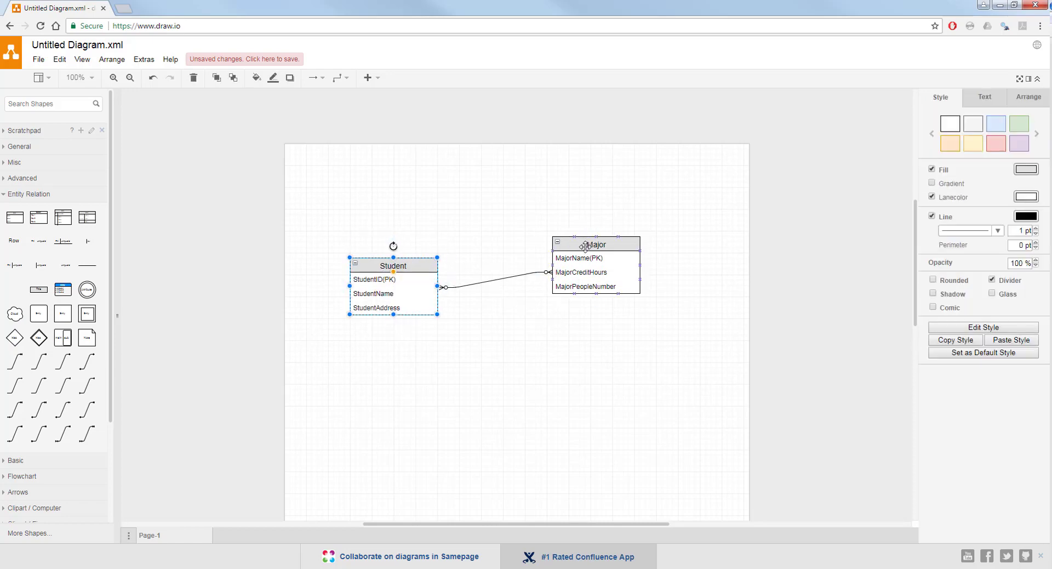
pyautogui.moveTo(585, 242); pyautogui.dragTo(585, 261)
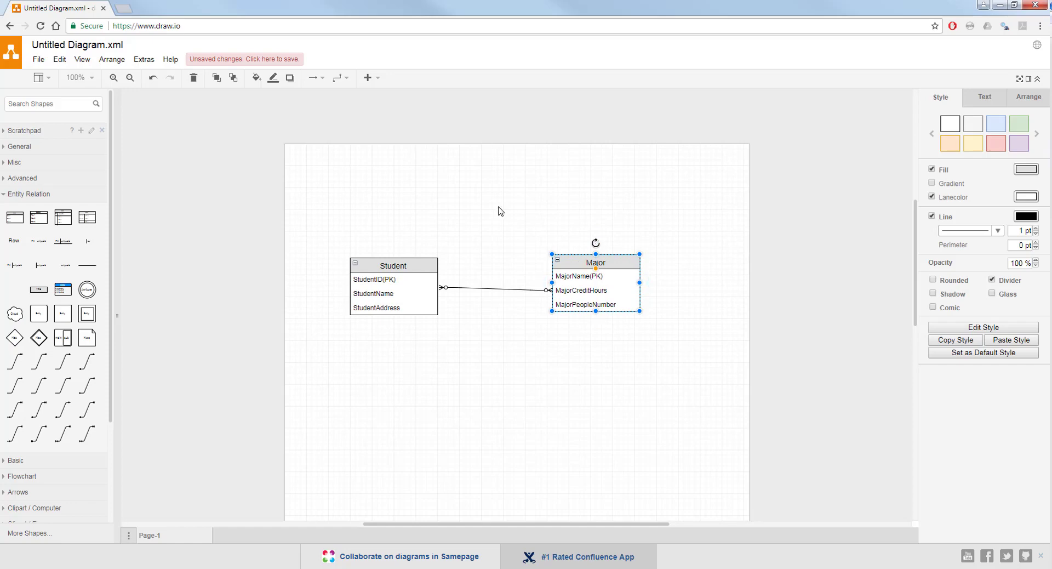
# Change the path style of the connector between Student and Major, trying curved and settling on orthogonal
pyautogui.click(498, 288)
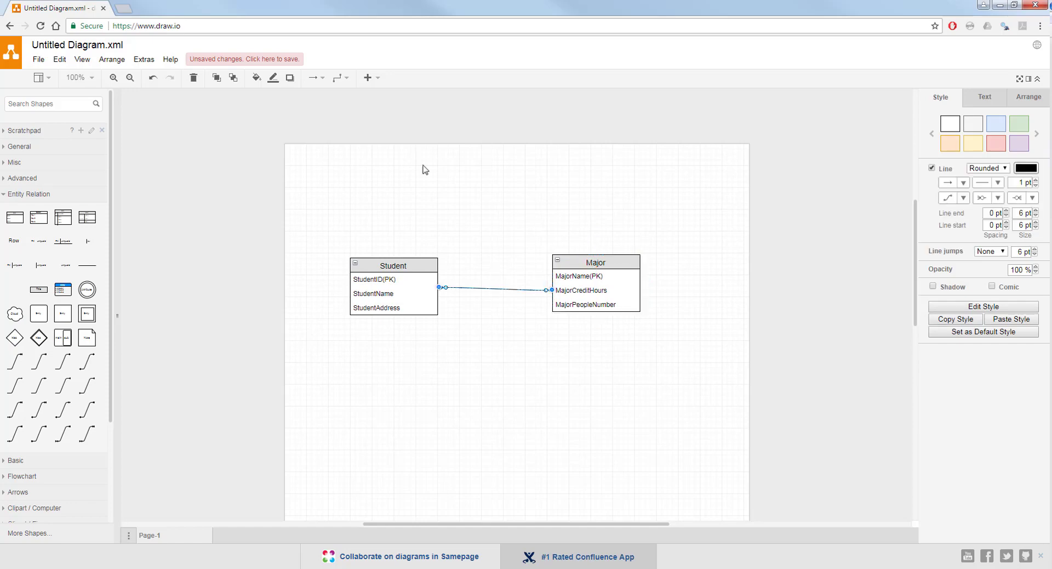
pyautogui.click(347, 79)
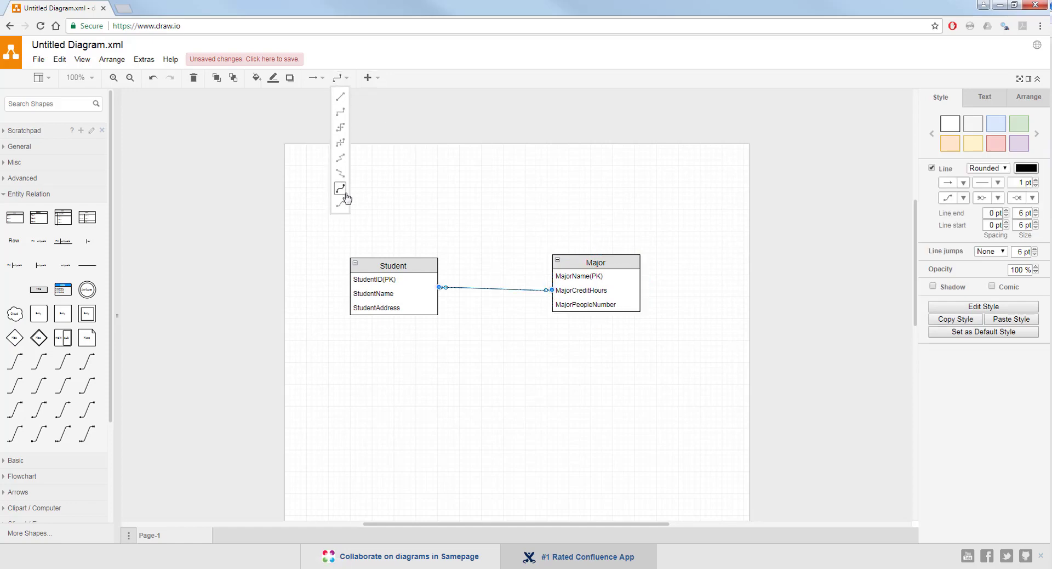
pyautogui.click(341, 188)
pyautogui.click(341, 78)
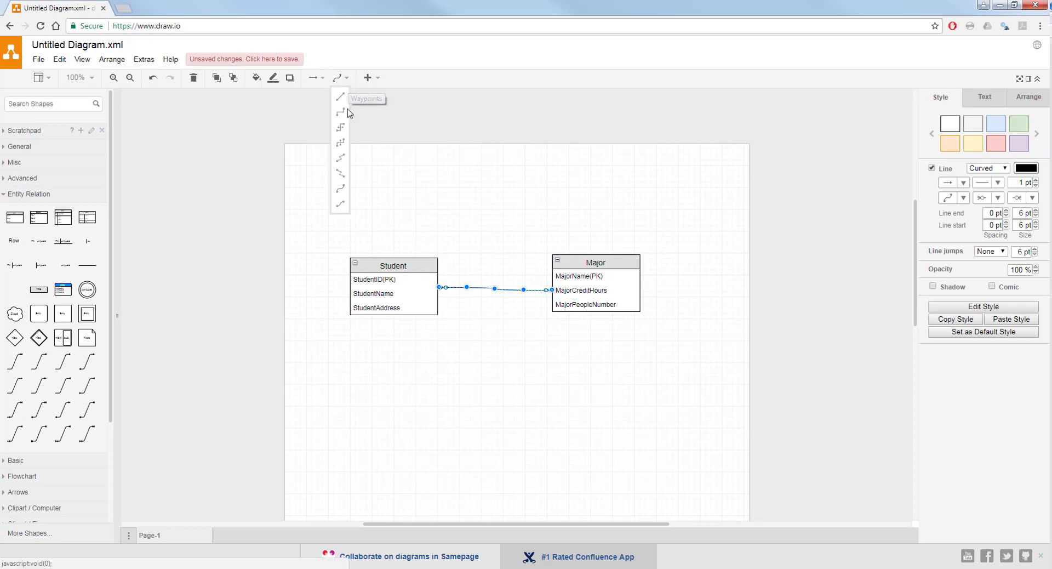
pyautogui.click(345, 118)
# Nudge the Major table up slightly so its connector to the Student table runs straight
pyautogui.click(601, 262)
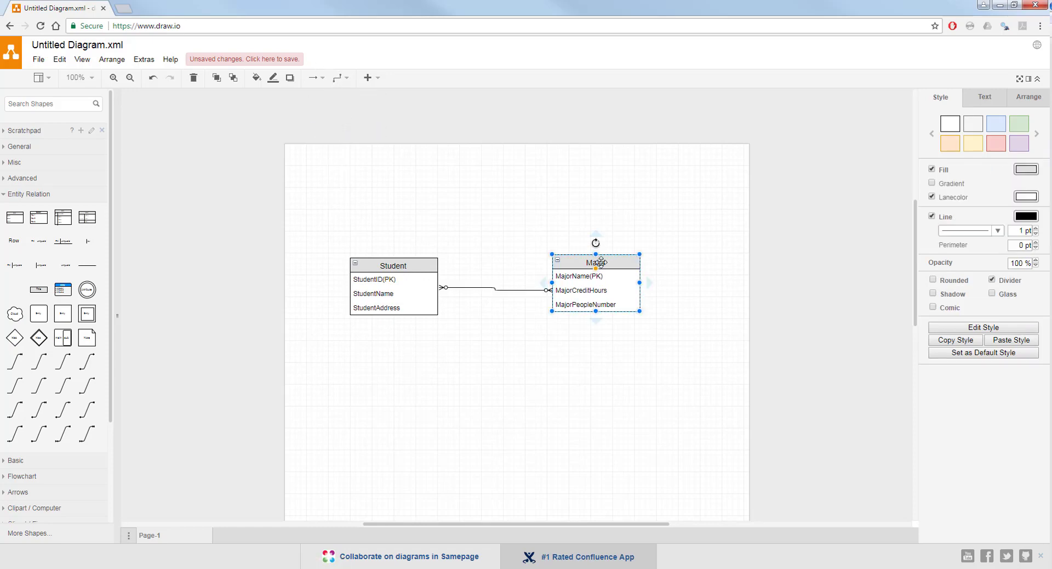
pyautogui.moveTo(601, 262); pyautogui.dragTo(601, 260)
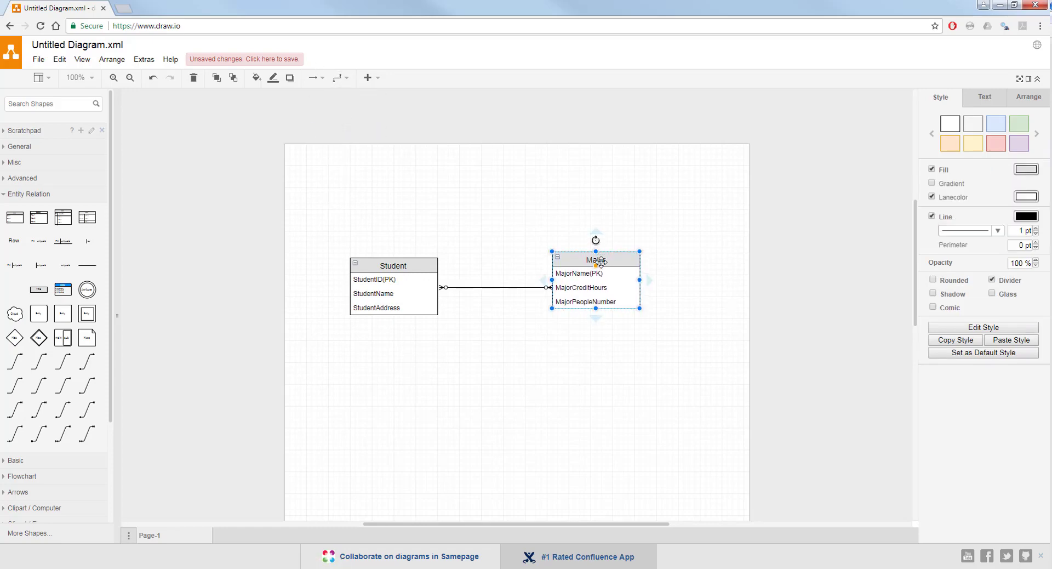
pyautogui.click(512, 380)
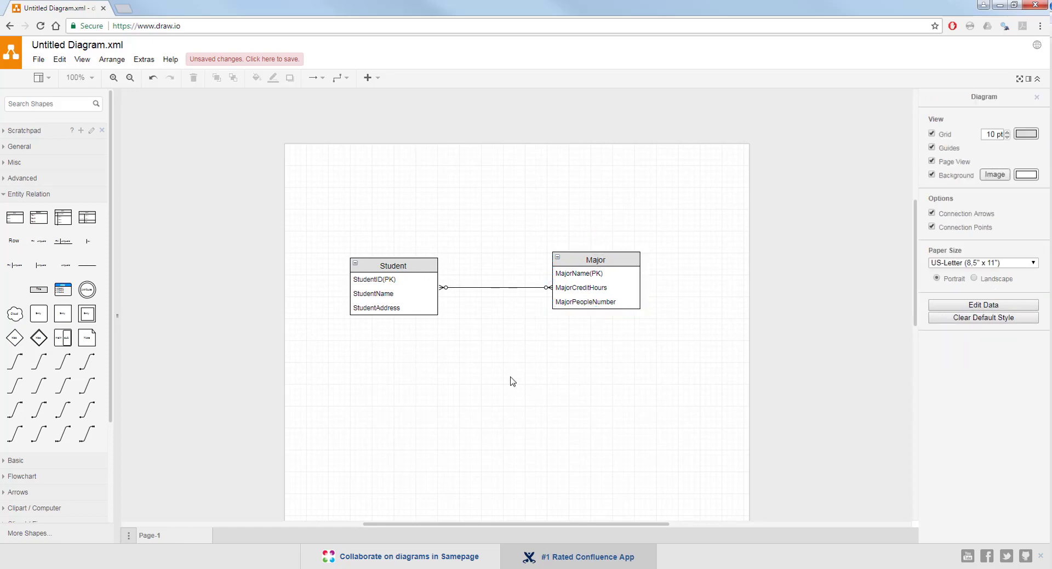
# Delete the connector between the Student and Major tables
pyautogui.click(467, 288)
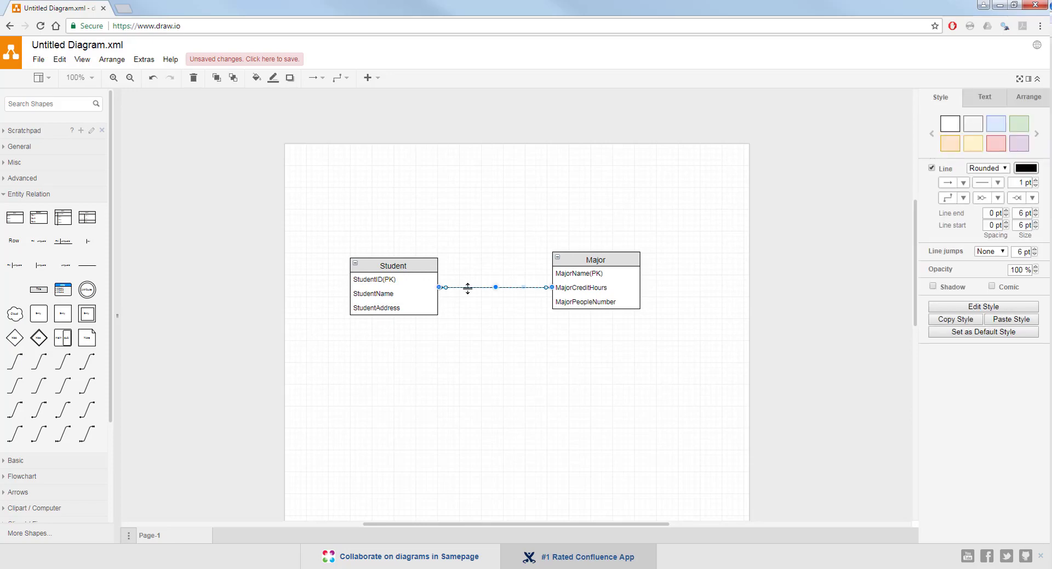
pyautogui.moveTo(403, 275); pyautogui.dragTo(377, 260)
pyautogui.hotkey('ctrl', 'z')
pyautogui.click(465, 271)
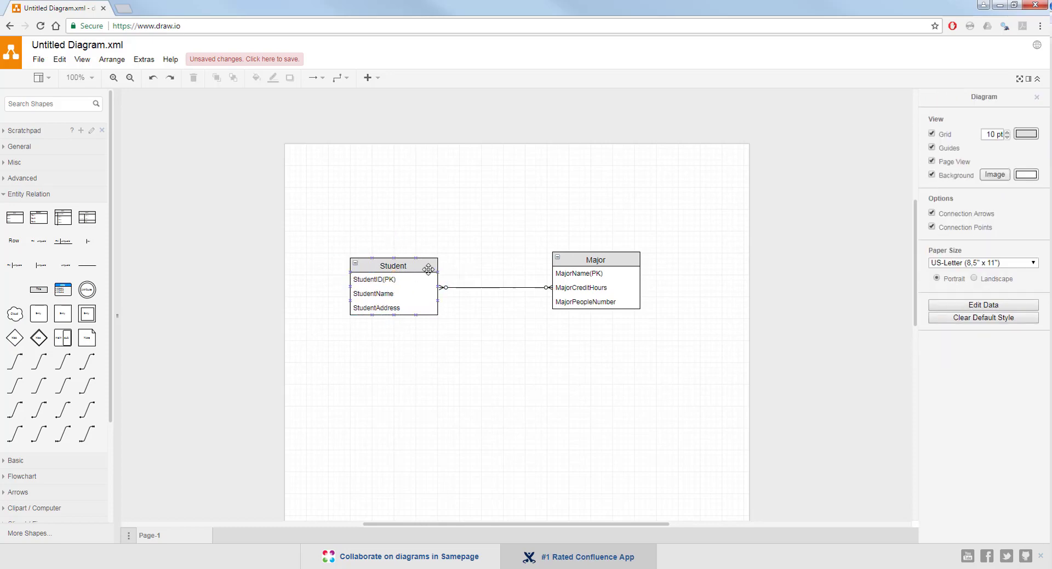
pyautogui.click(466, 286)
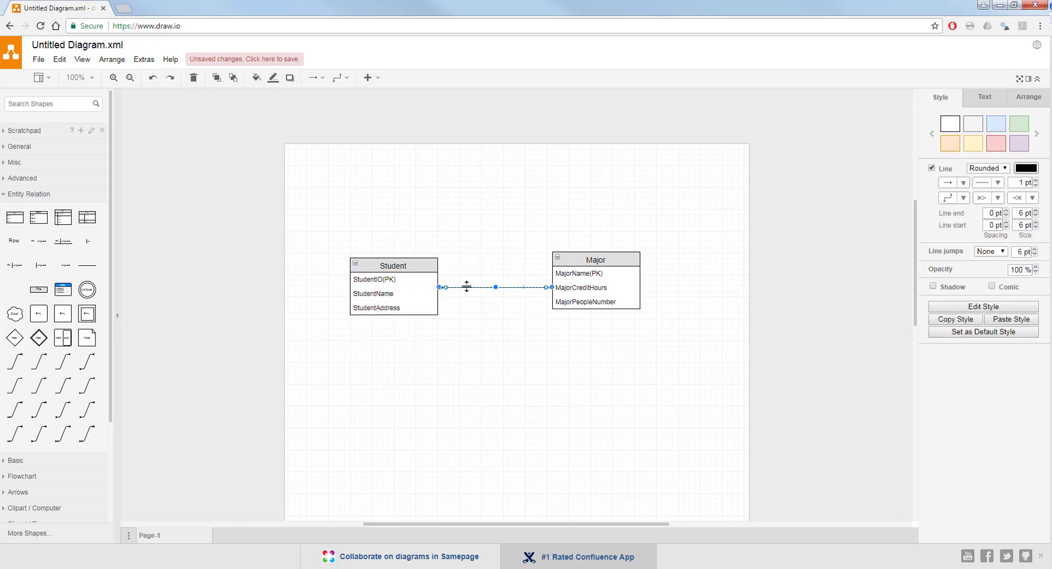
pyautogui.press('Delete')
# Move the Major table further right and align it level with the Student table
pyautogui.click(423, 272)
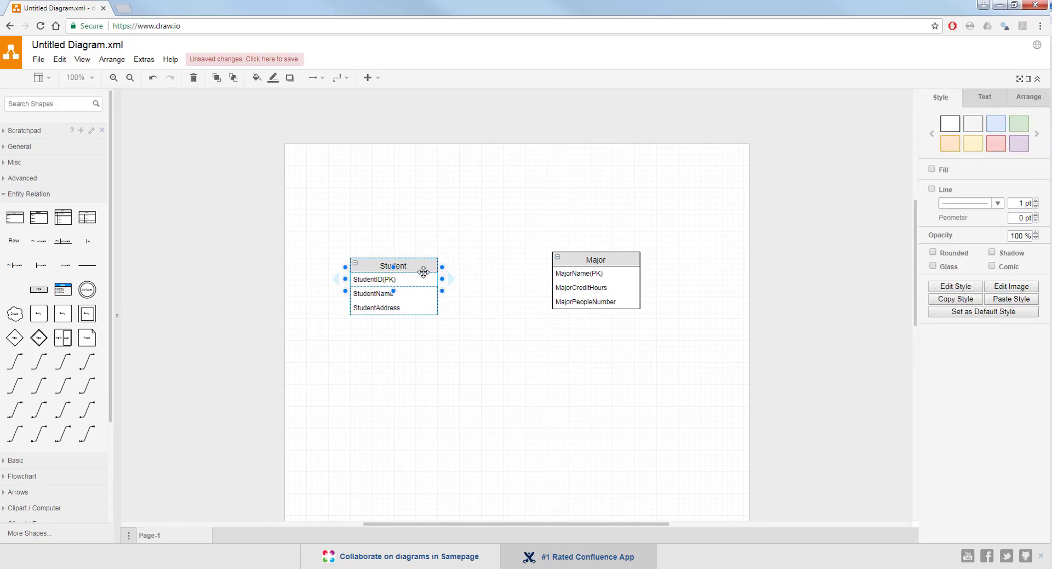
pyautogui.click(424, 269)
pyautogui.moveTo(606, 263); pyautogui.dragTo(628, 269)
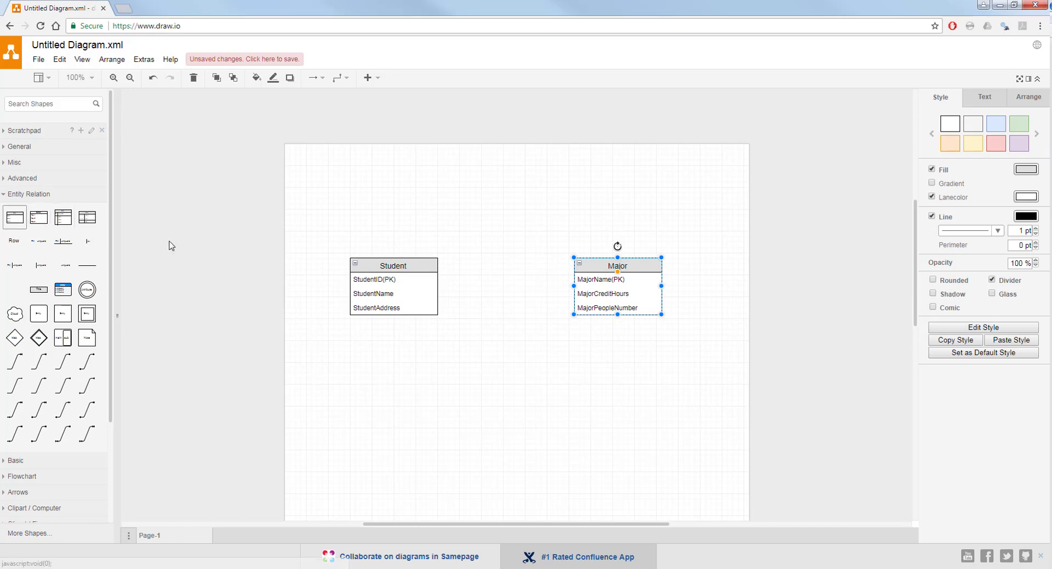
# Add a third Entity Relation table between Student and Major and title it StudentMajorRegistration
pyautogui.moveTo(171, 245); pyautogui.dragTo(482, 263)
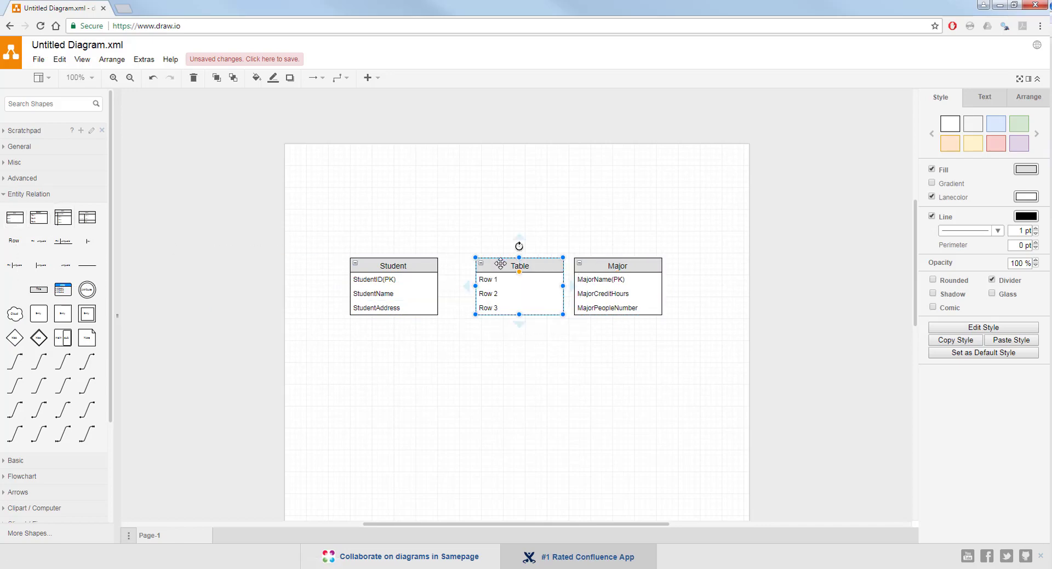
pyautogui.doubleClick(501, 264)
pyautogui.write('Stu')
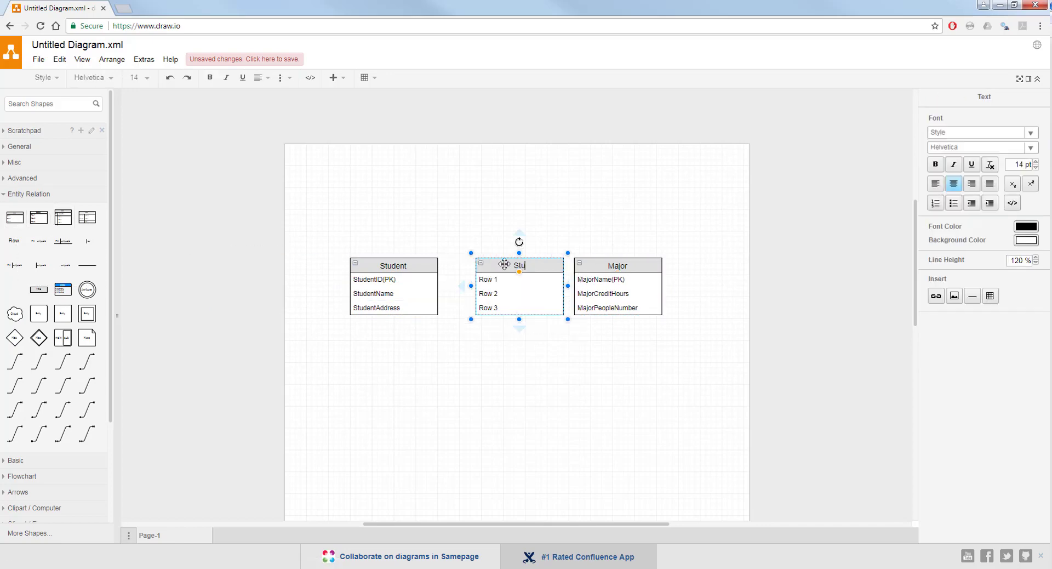
pyautogui.write('dentMajorRegistration')
pyautogui.click(591, 360)
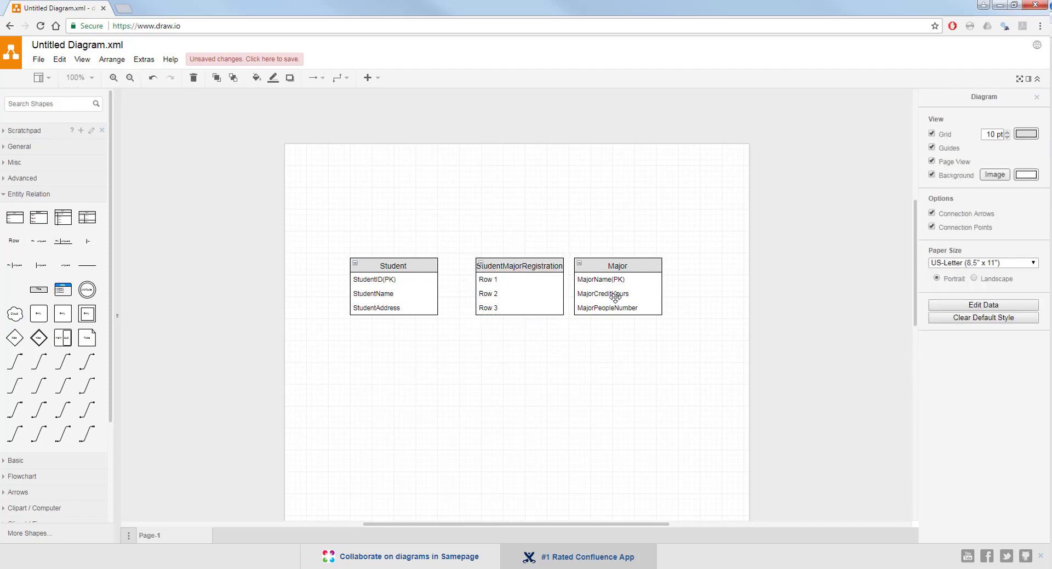
# Spread the outer tables apart by moving Major further right and Student further left, roughly level with each other
pyautogui.click(618, 280)
pyautogui.moveTo(618, 280); pyautogui.dragTo(684, 266)
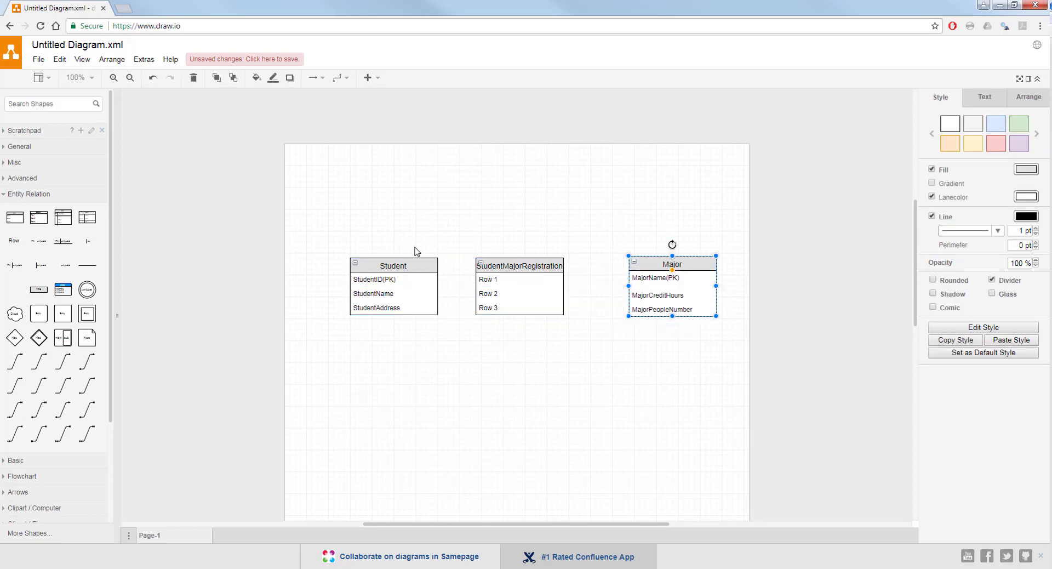
pyautogui.moveTo(410, 265); pyautogui.dragTo(366, 258)
pyautogui.moveTo(651, 262); pyautogui.dragTo(650, 259)
# Align the StudentMajorRegistration table level with and centred between the Student and Major tables
pyautogui.click(507, 268)
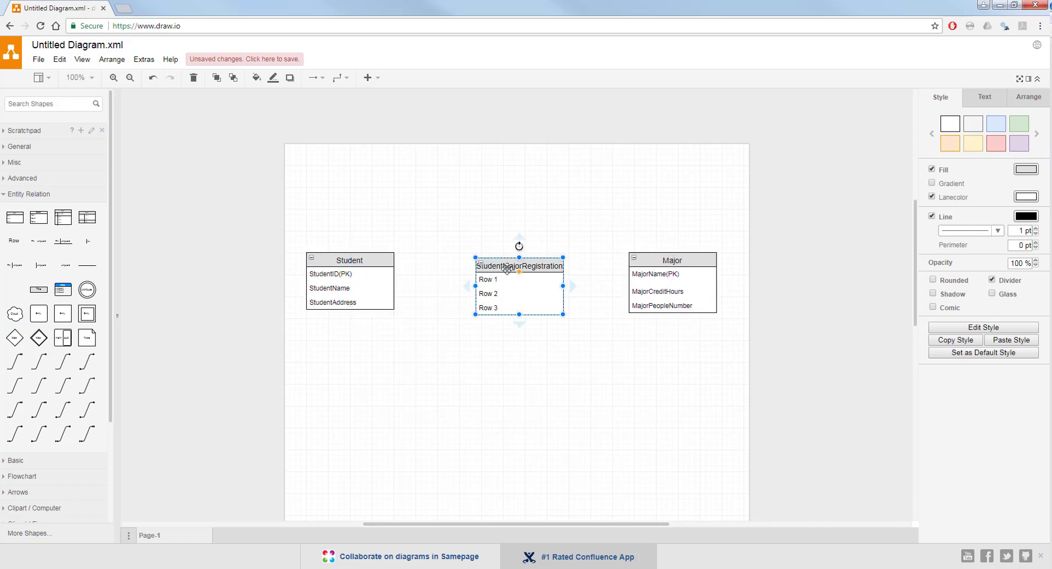
pyautogui.moveTo(507, 267); pyautogui.dragTo(507, 265)
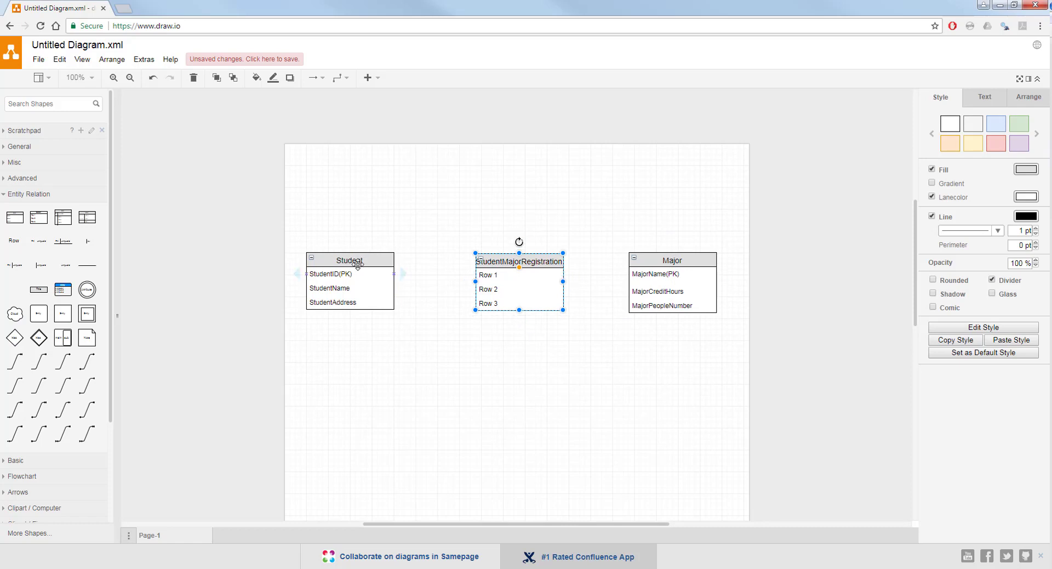
pyautogui.click(680, 273)
pyautogui.click(685, 260)
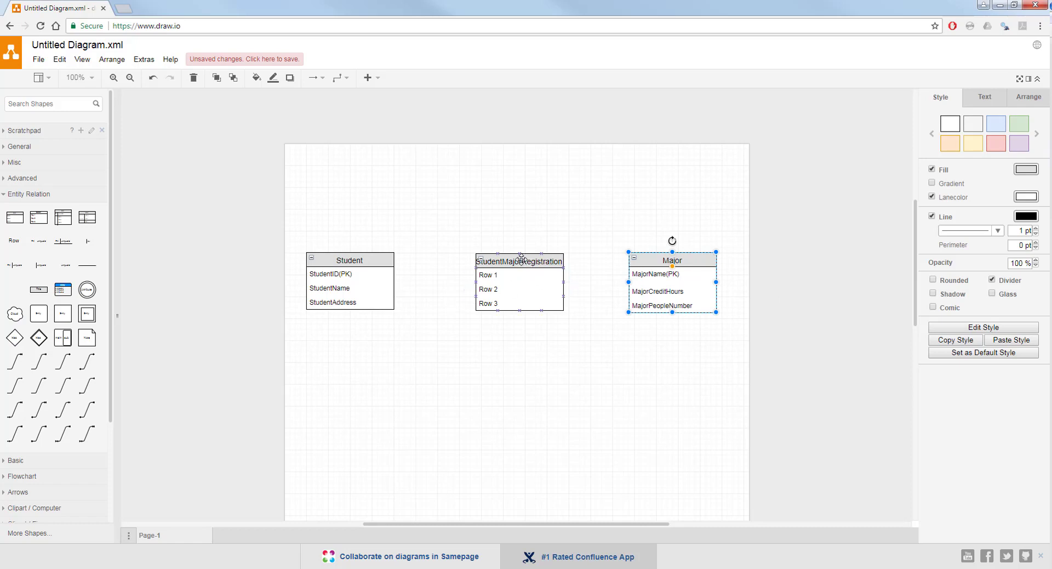
pyautogui.moveTo(523, 261); pyautogui.dragTo(518, 259)
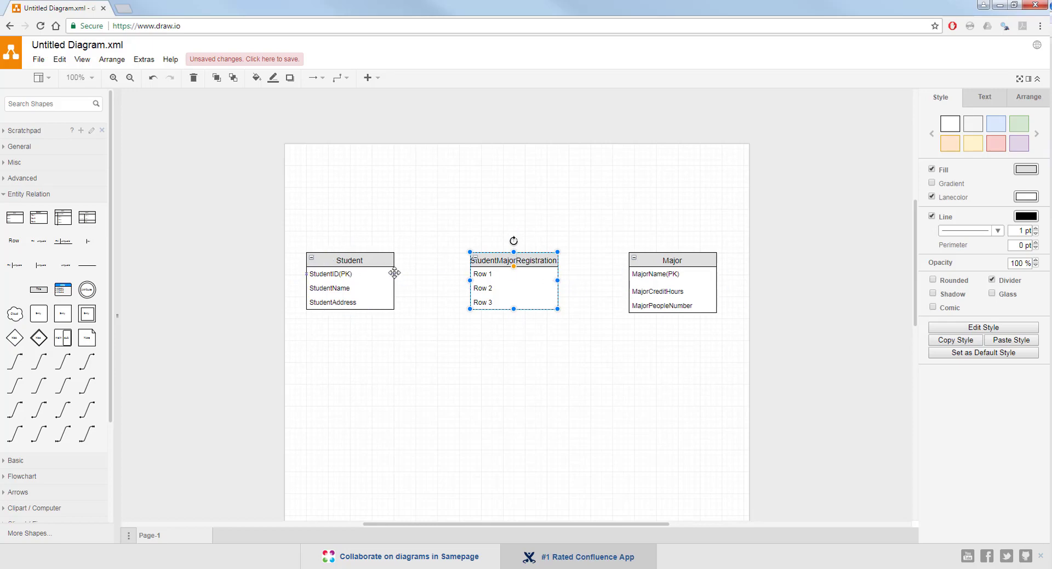
# Rename the first row of the StudentMajorRegistration table as StudentMajorRegistrationID(PK)
pyautogui.doubleClick(491, 273)
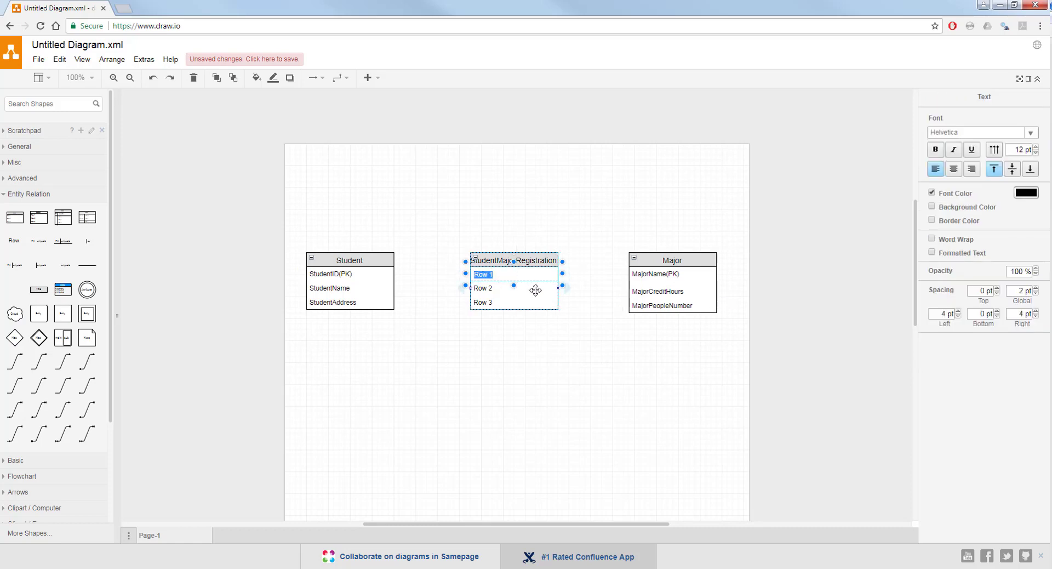
pyautogui.write('S')
pyautogui.write('tudentMajorRegistrationID(PK)')
pyautogui.press('Escape')
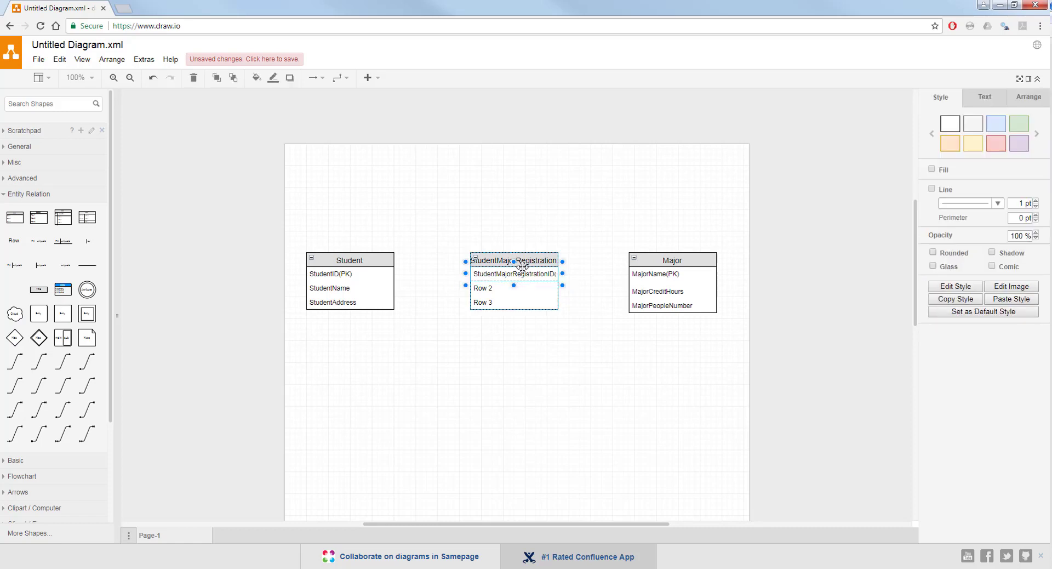
# Widen the StudentMajorRegistration table to the right so its title and first row name fit inside
pyautogui.click(548, 288)
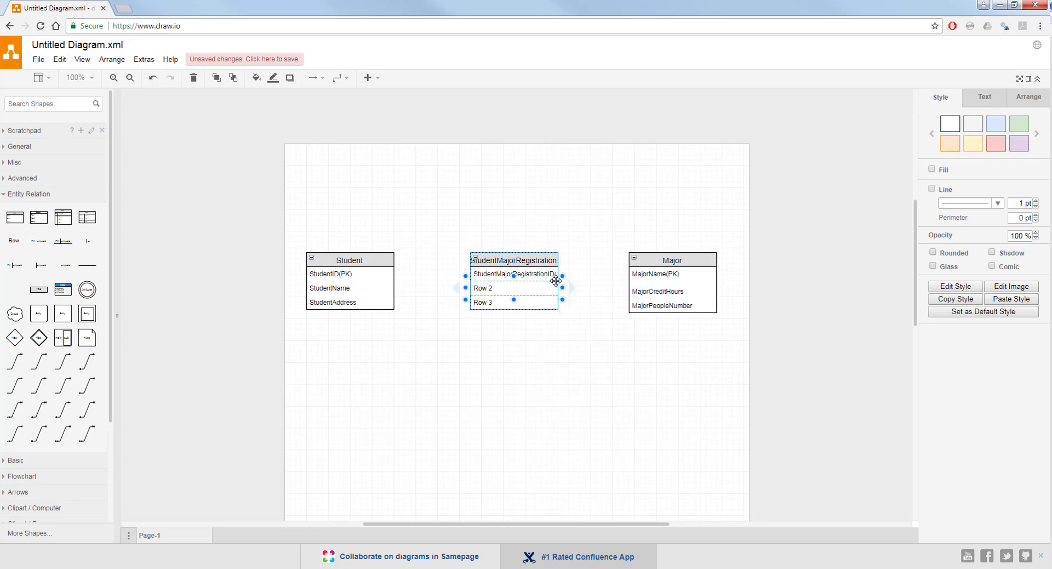
pyautogui.moveTo(558, 288); pyautogui.dragTo(576, 289)
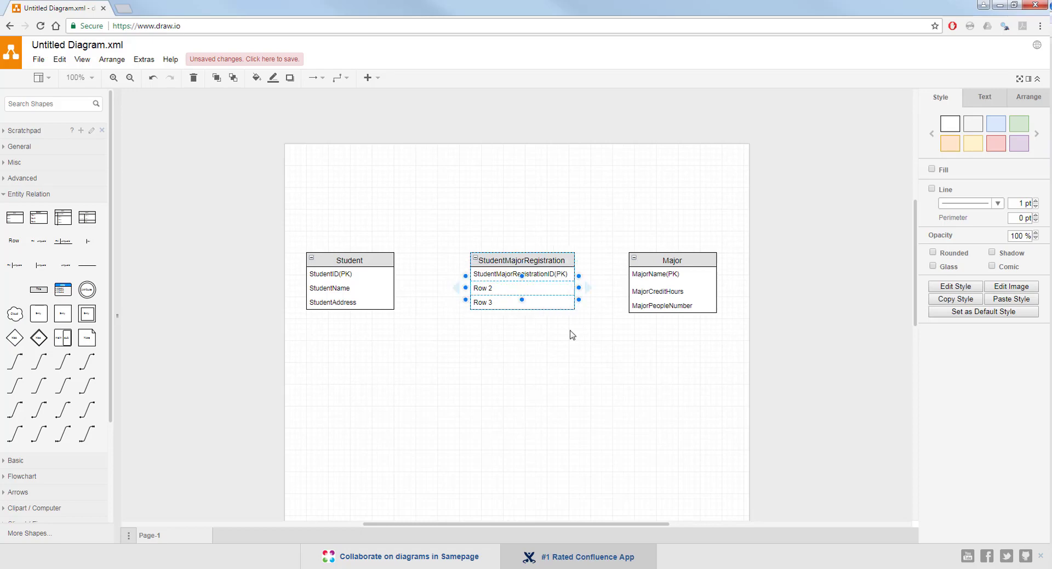
pyautogui.click(573, 348)
# Replace the second row's name in the StudentMajorRegistration table with .StudentID(PK), reusing the key name from the Student table
pyautogui.doubleClick(531, 281)
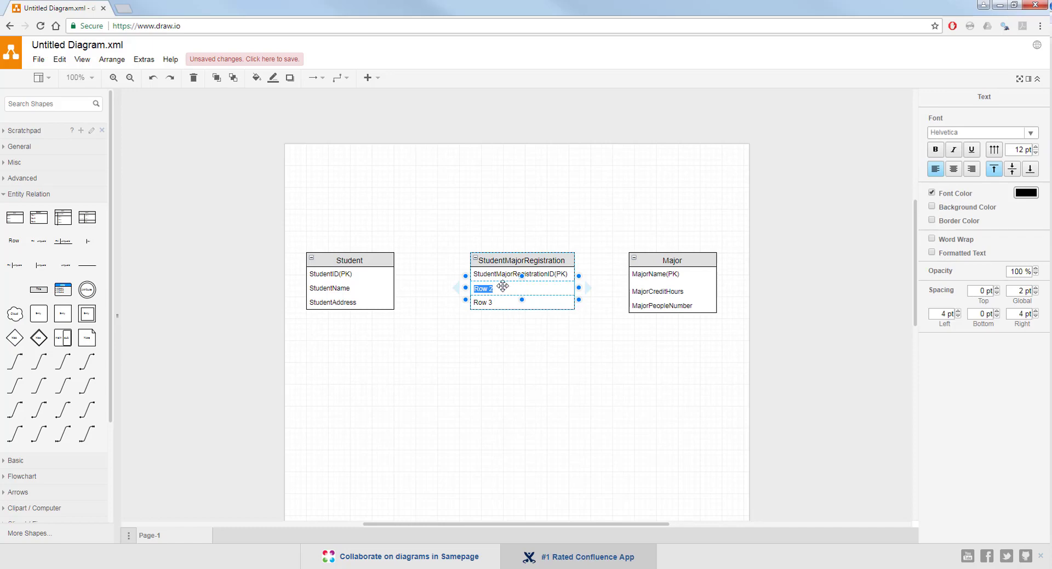
pyautogui.press('BackSpace')
pyautogui.write('.')
pyautogui.click(339, 275)
pyautogui.click(500, 288)
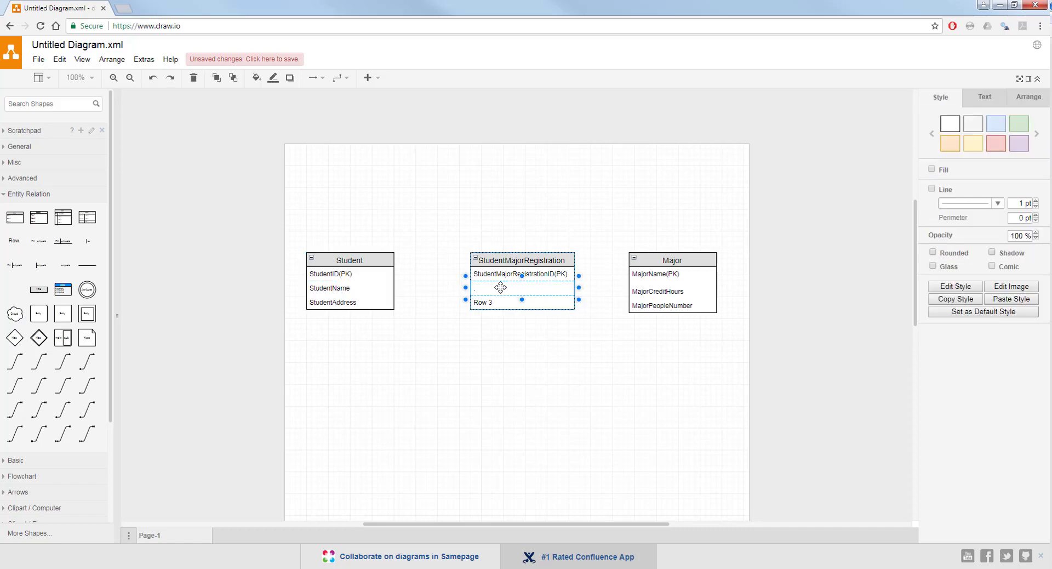
pyautogui.click(485, 288)
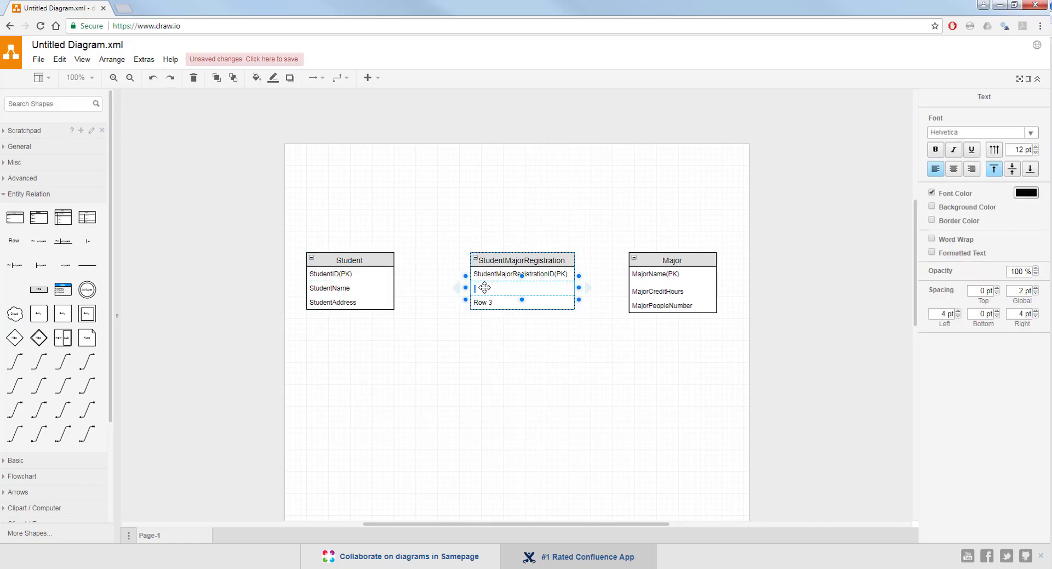
pyautogui.hotkey('ctrl', 'z')
pyautogui.click(476, 290)
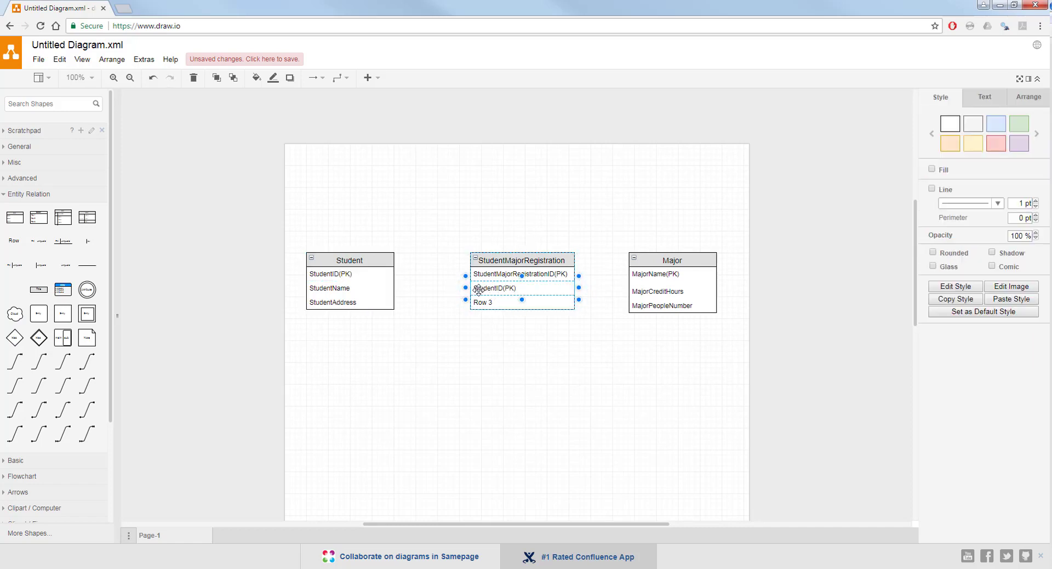
pyautogui.click(477, 291)
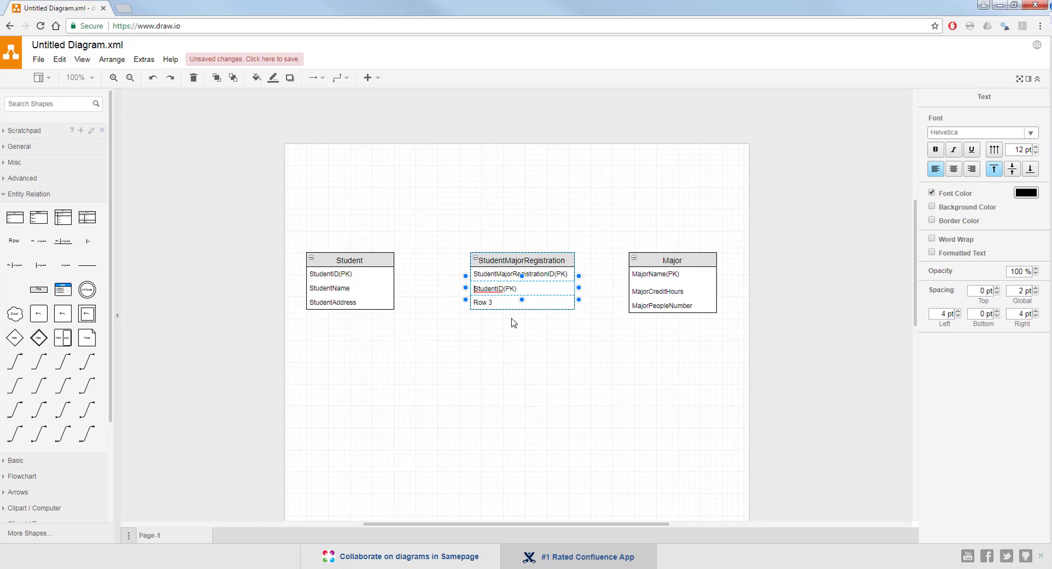
pyautogui.write('.')
pyautogui.click(525, 283)
# Copy MajorName(PK) from the Major table and rename the third row of StudentMajorRegistration as .MajorName(PK)
pyautogui.click(670, 275)
pyautogui.click(669, 275)
pyautogui.hotkey('ctrl', 'c')
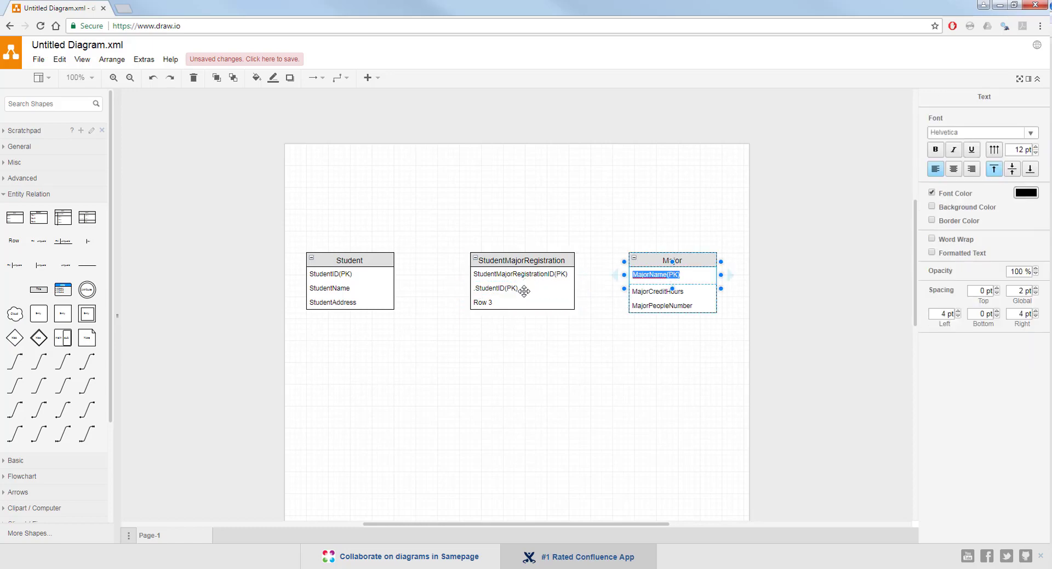
pyautogui.click(495, 300)
pyautogui.doubleClick(497, 300)
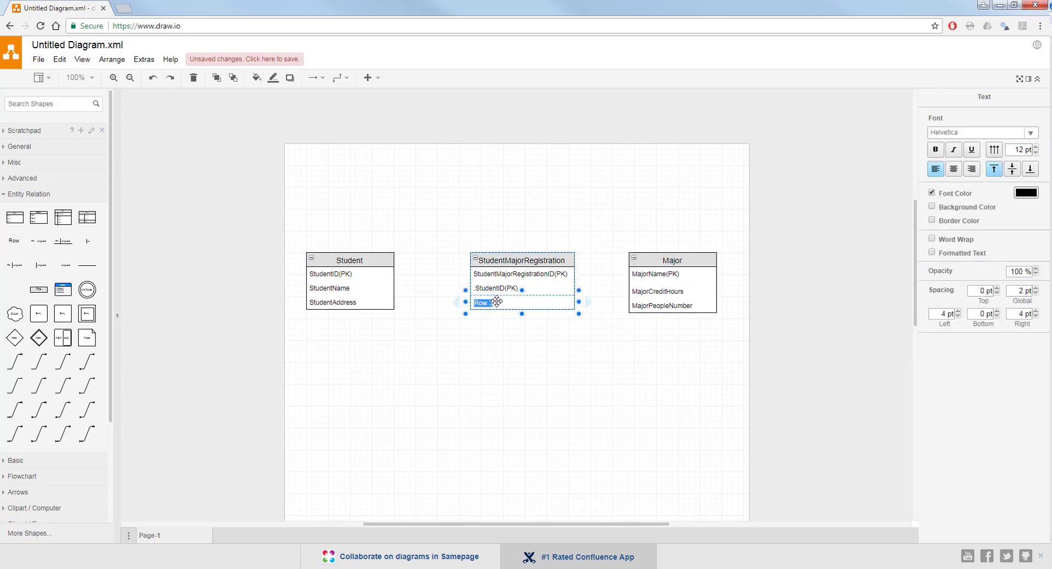
pyautogui.write('.')
pyautogui.hotkey('ctrl', 'v')
pyautogui.click(496, 301)
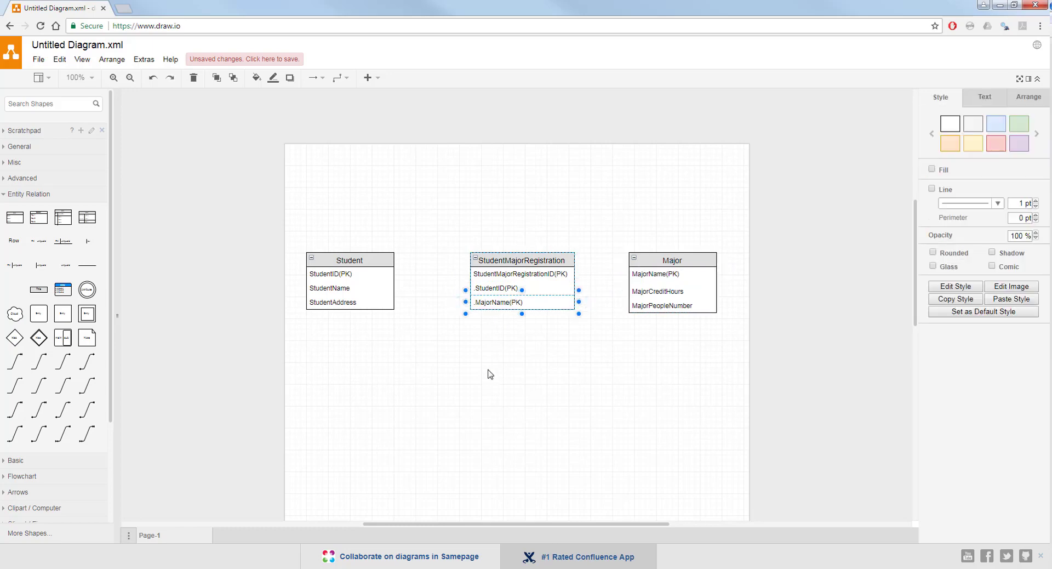
# Remove the (PK) suffix from the StudentID row of the StudentMajorRegistration table
pyautogui.click(497, 287)
pyautogui.doubleClick(518, 292)
pyautogui.click(519, 290)
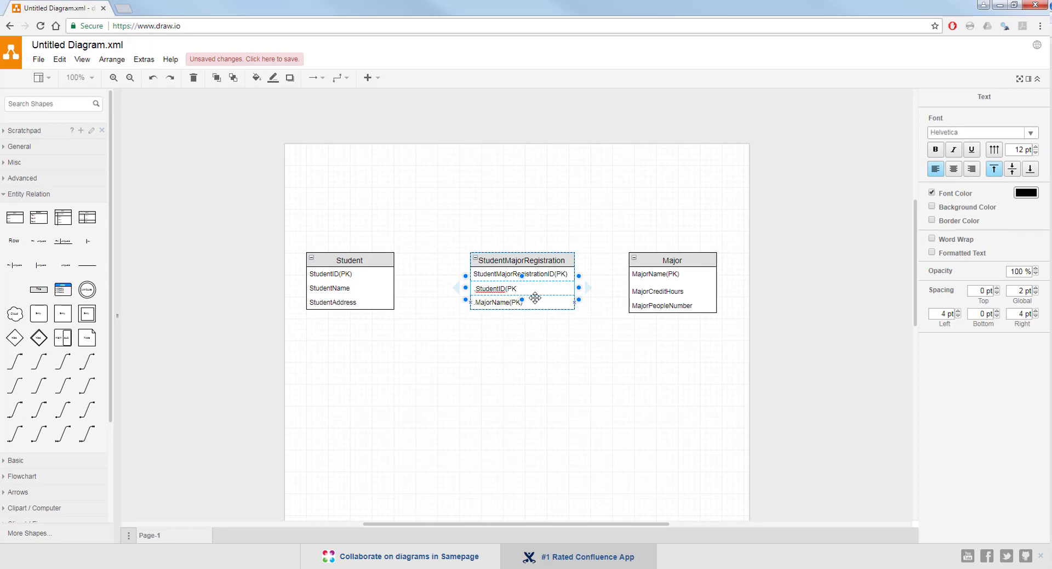
pyautogui.press('BackSpace')
pyautogui.press('BackSpace')
pyautogui.press('BackSpace')
# Remove the (PK) suffix from the MajorName row of the StudentMajorRegistration table
pyautogui.click(531, 303)
pyautogui.doubleClick(531, 302)
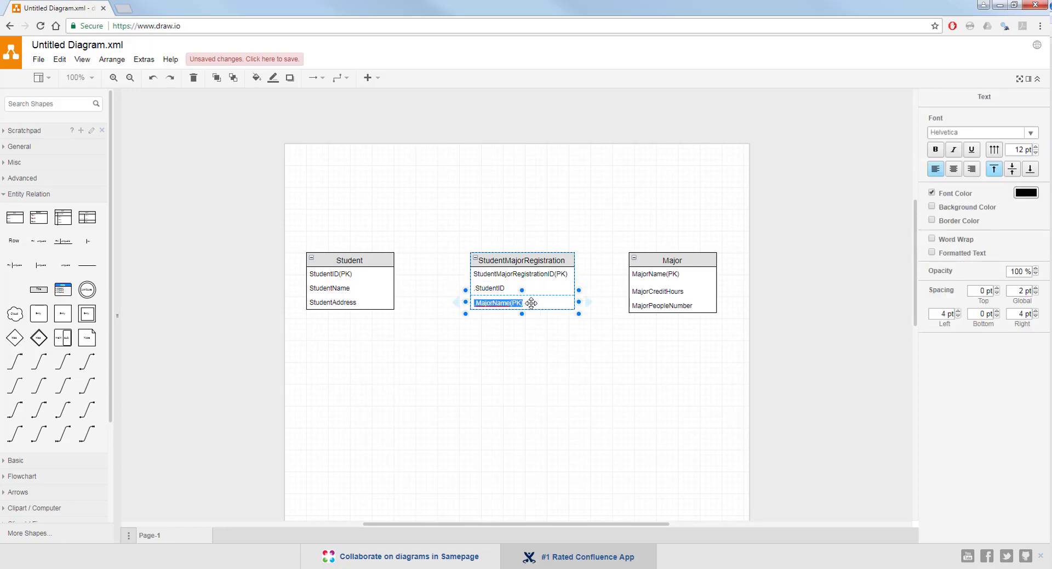
pyautogui.click(531, 303)
pyautogui.doubleClick(528, 303)
pyautogui.click(528, 303)
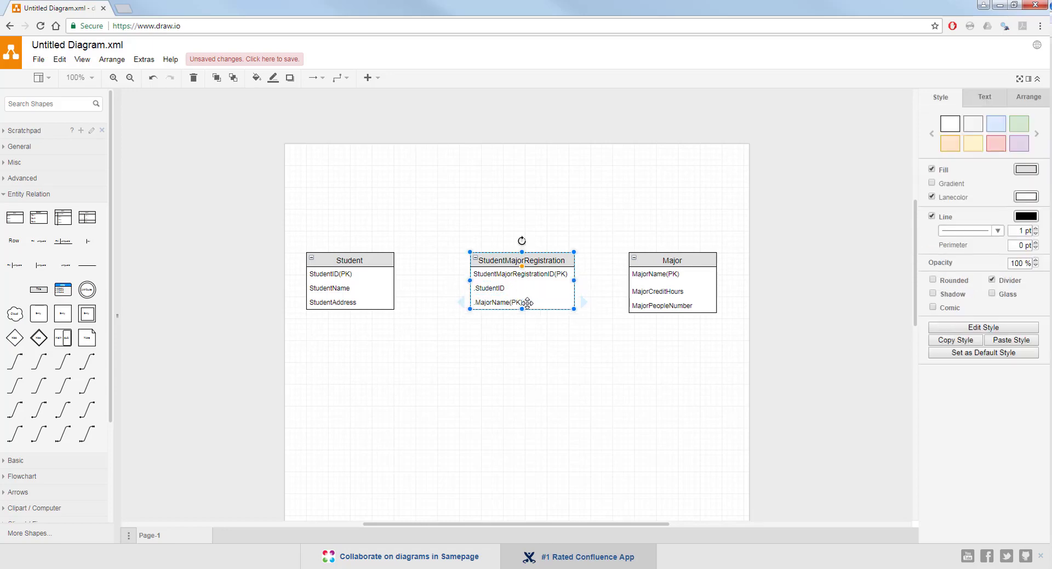
pyautogui.doubleClick(514, 302)
pyautogui.click(509, 306)
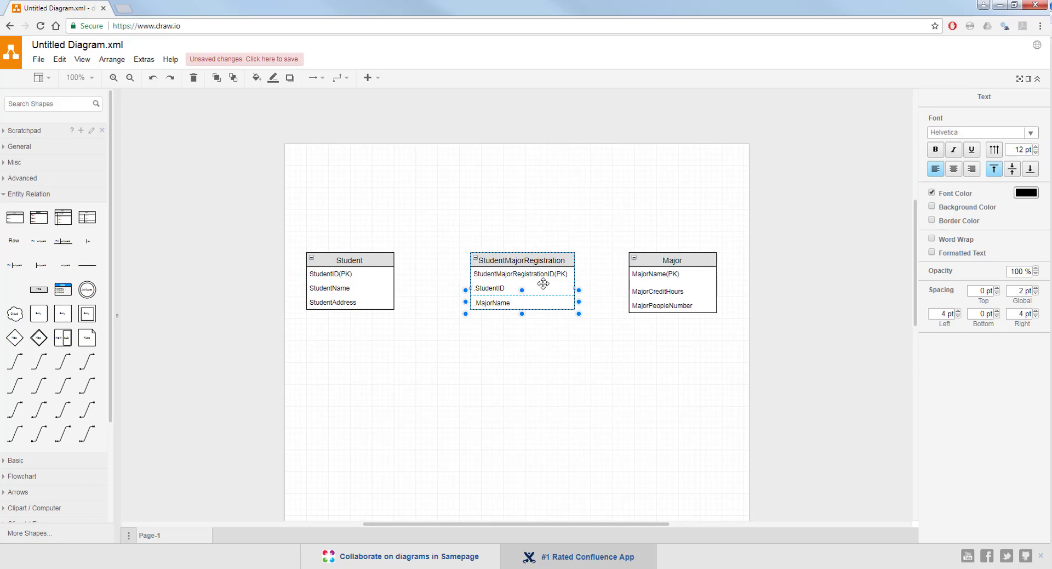
pyautogui.click(536, 381)
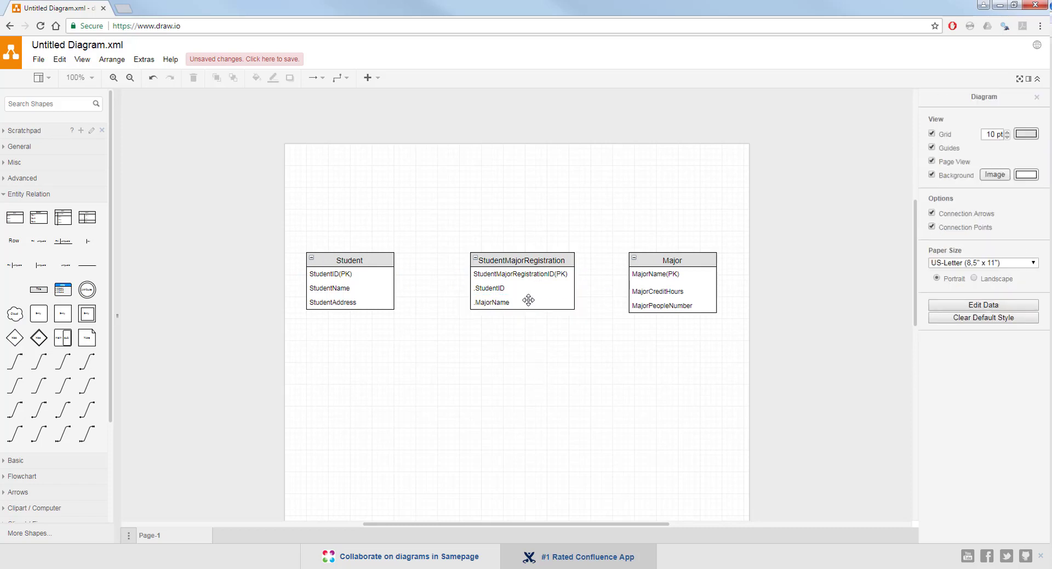
# Add a fourth row to the StudentMajorRegistration table by duplicating the MajorName row and name it StudentMajorRegistrationDate
pyautogui.click(568, 303)
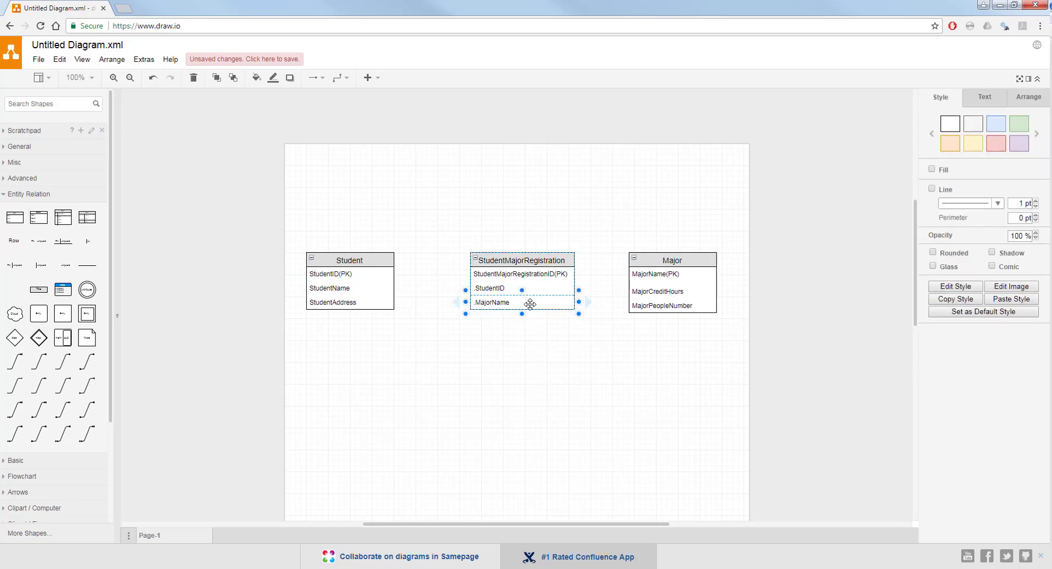
pyautogui.click(542, 303)
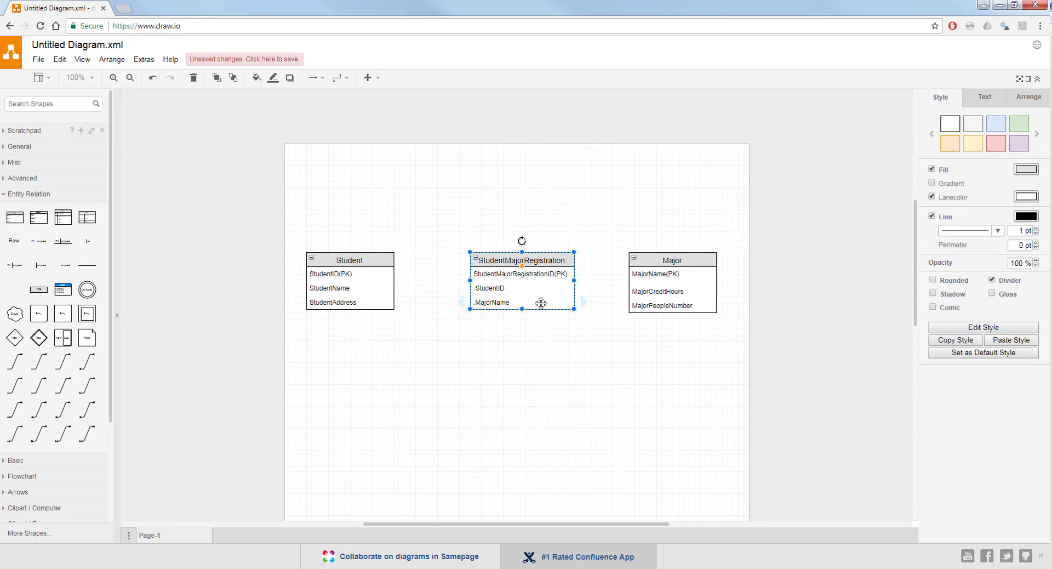
pyautogui.click(583, 303)
pyautogui.doubleClick(522, 316)
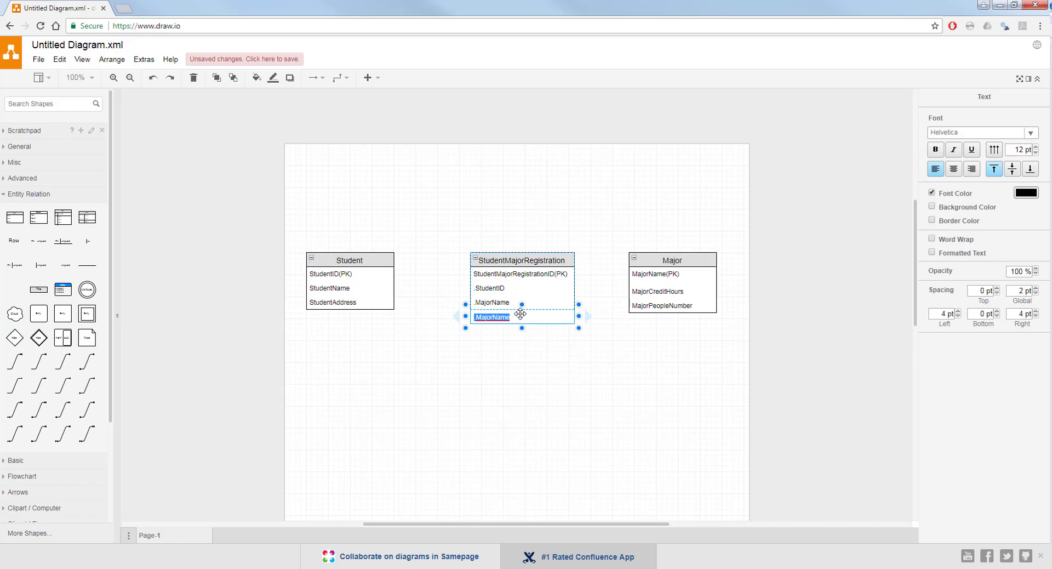
pyautogui.write('Student')
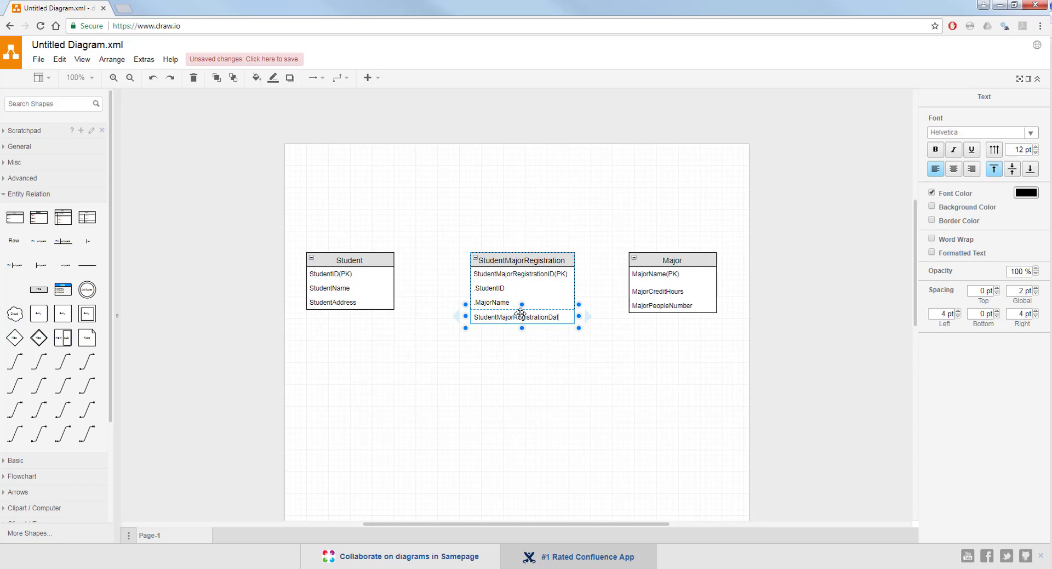
pyautogui.click(603, 307)
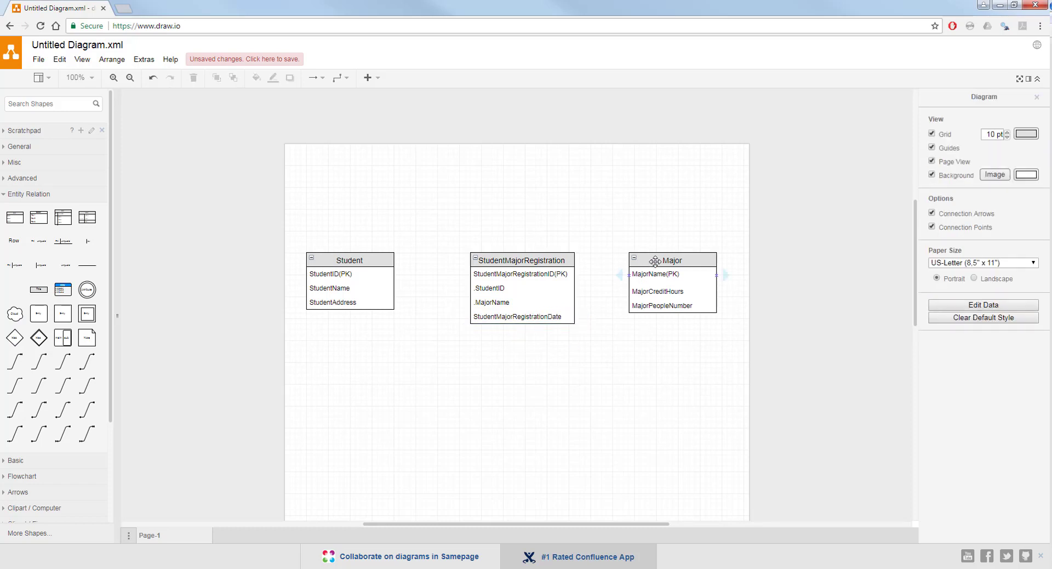
# Shift the Major and Student tables slightly down and to the right to align them with the StudentMajorRegistration table
pyautogui.moveTo(653, 262); pyautogui.dragTo(659, 267)
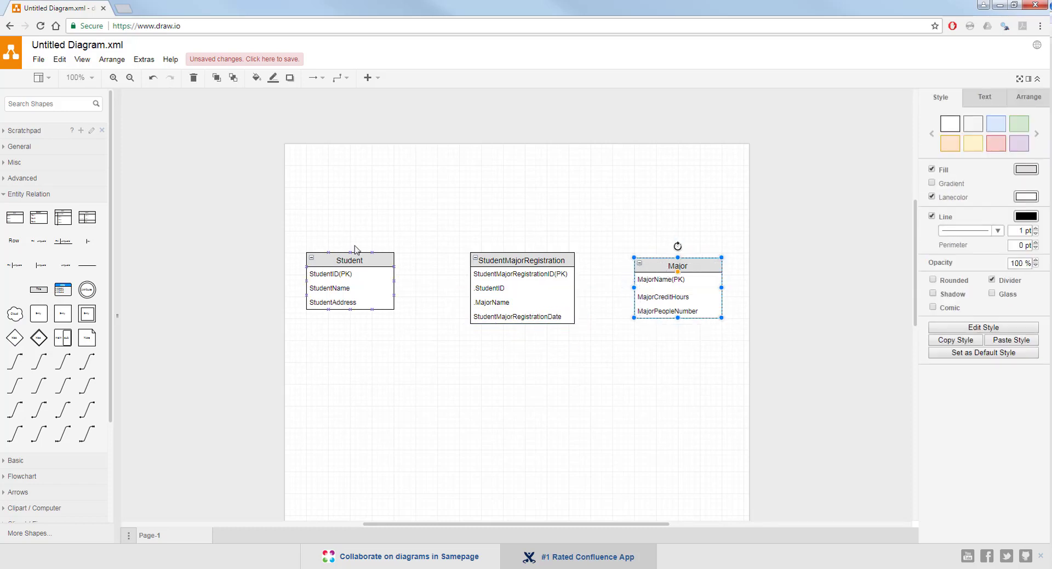
pyautogui.moveTo(356, 255); pyautogui.dragTo(366, 264)
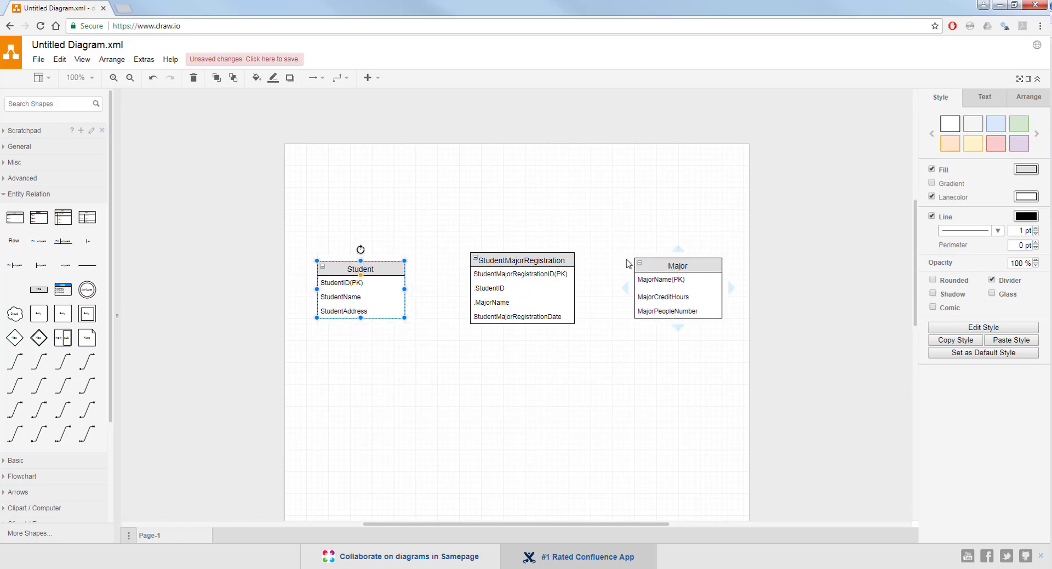
pyautogui.keyDown('ctrl'); pyautogui.scroll(2, 599, 322); pyautogui.keyUp('ctrl')
pyautogui.click(570, 364)
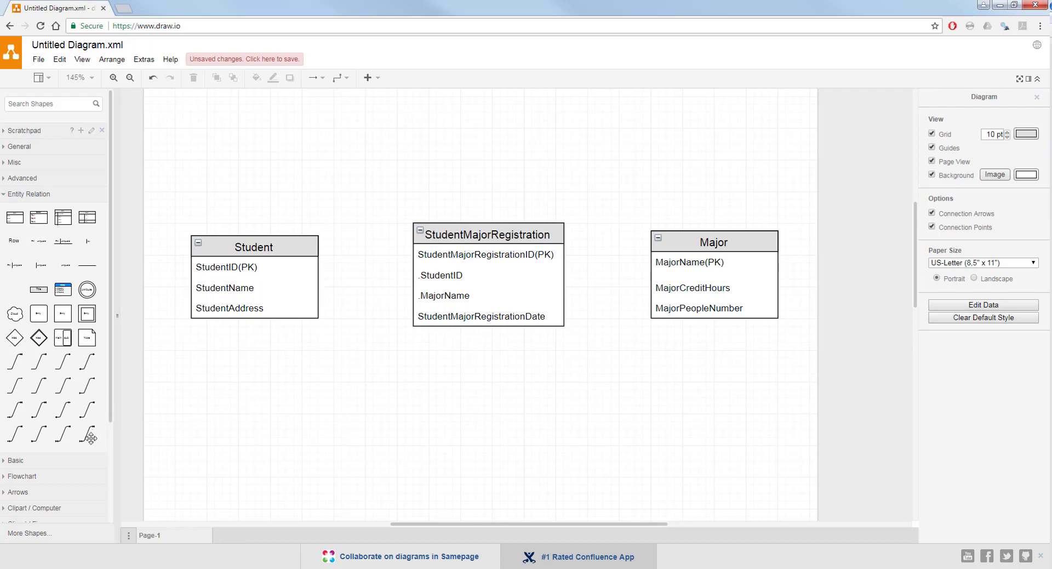
# Add a 1 Mandatory to Many Optional connector with its one end on Student and its many end on StudentMajorRegistration
pyautogui.moveTo(51, 442)
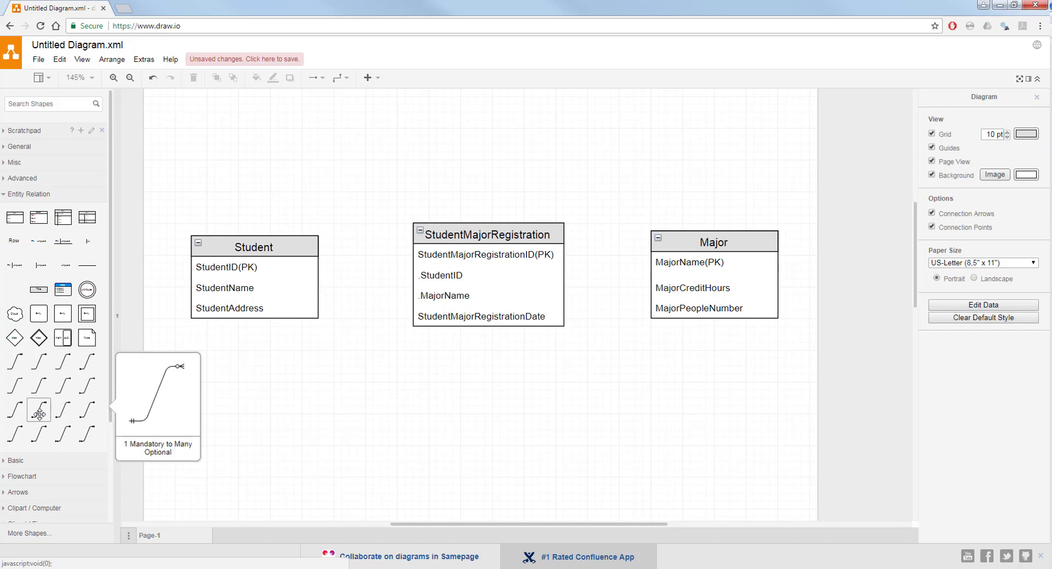
pyautogui.moveTo(39, 412); pyautogui.dragTo(266, 347)
pyautogui.moveTo(341, 342); pyautogui.dragTo(415, 279)
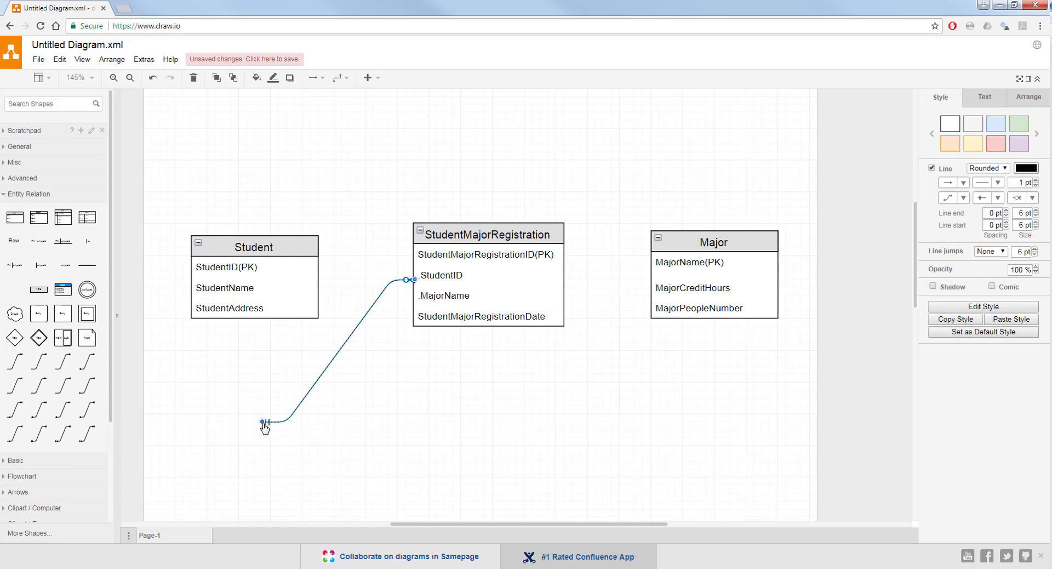
pyautogui.moveTo(262, 422); pyautogui.dragTo(319, 286)
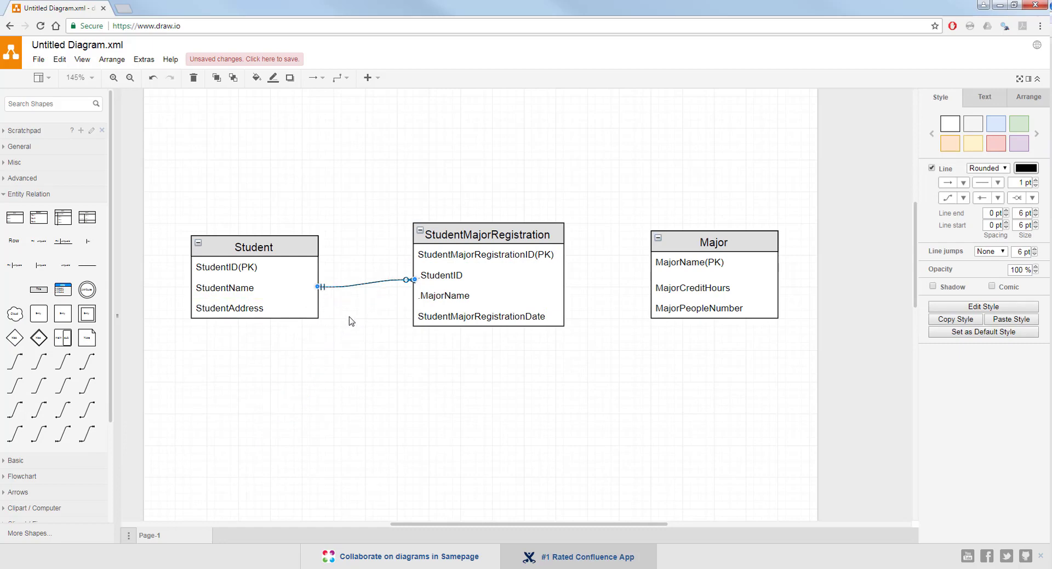
pyautogui.click(352, 320)
# Nudge the StudentMajorRegistration table down slightly so its connector to the Student table runs nearly level
pyautogui.click(444, 234)
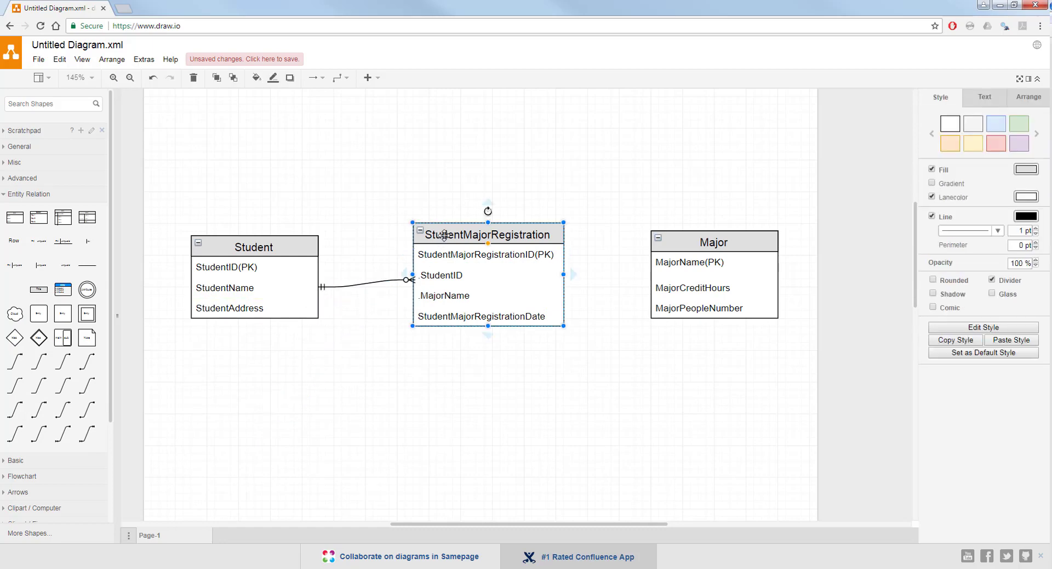
pyautogui.press('Down')
pyautogui.press('Down')
pyautogui.press('Down')
pyautogui.press('Down')
pyautogui.press('Down')
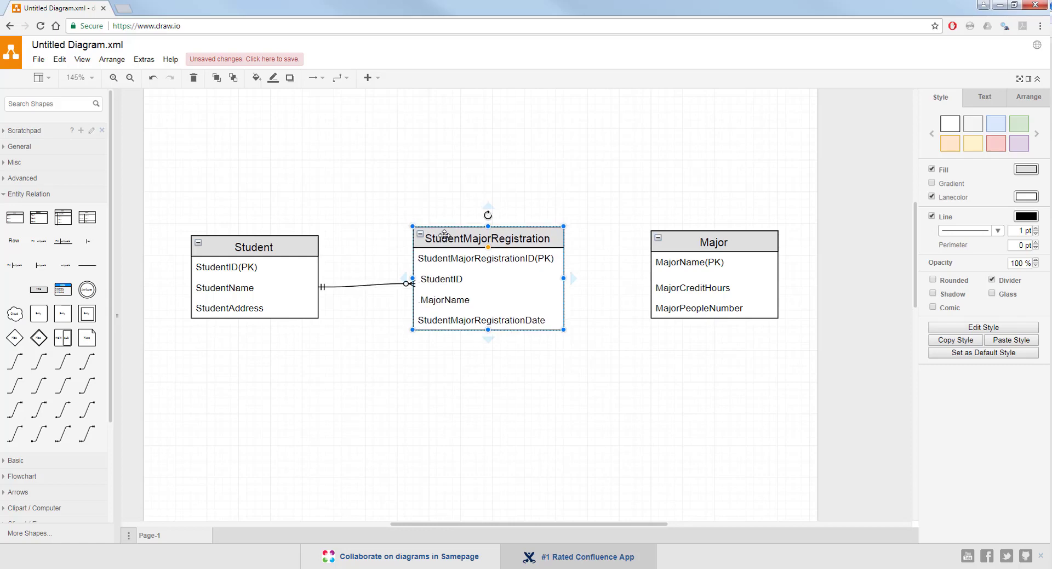
pyautogui.press('Down')
pyautogui.press('Down')
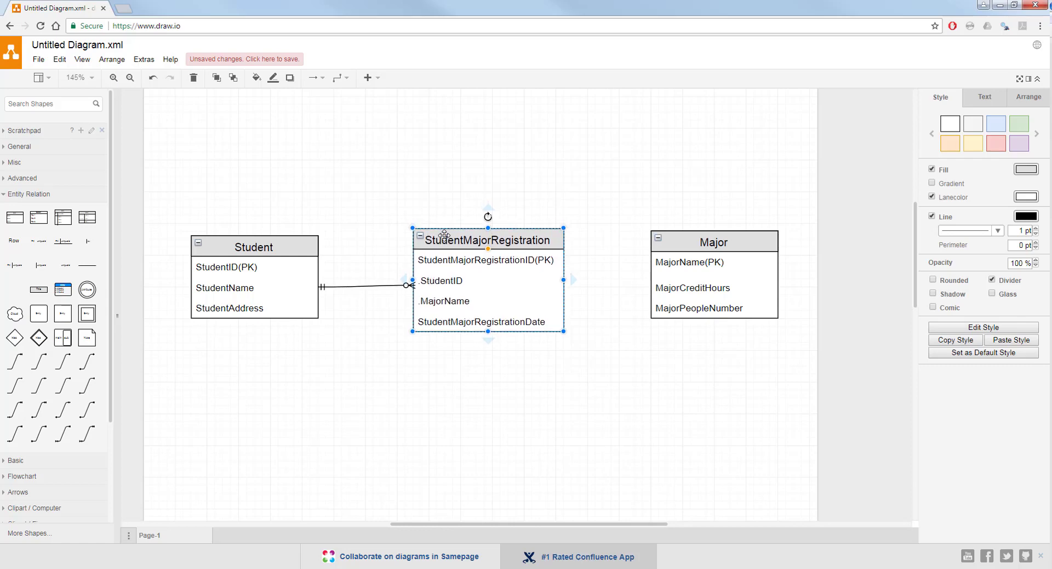
pyautogui.click(568, 450)
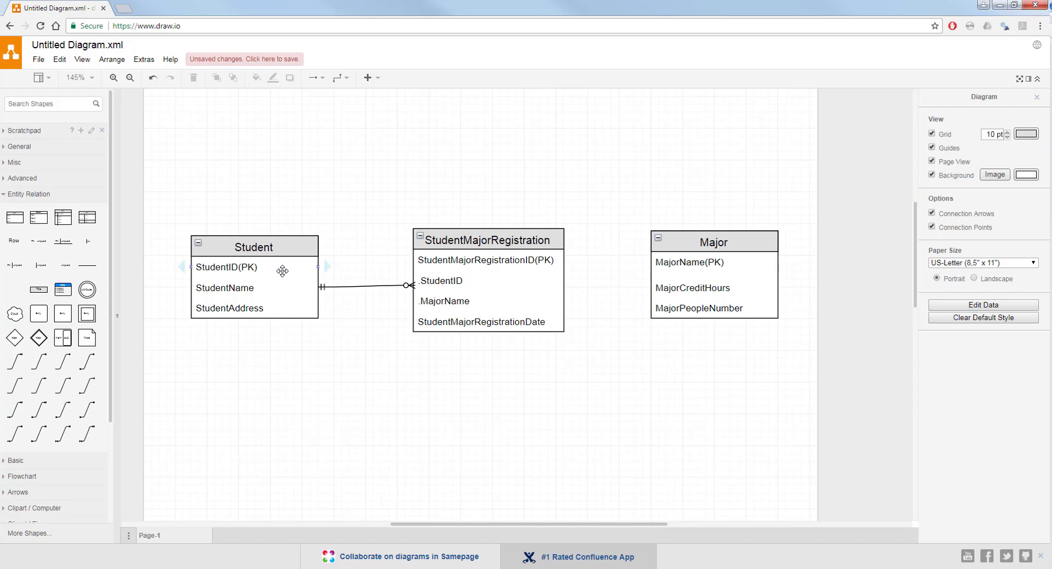
# Copy the relationship connector and attach its one end to the Major table and its many end to StudentMajorRegistration
pyautogui.click(352, 286)
pyautogui.click(356, 342)
pyautogui.hotkey('ctrl', 'v')
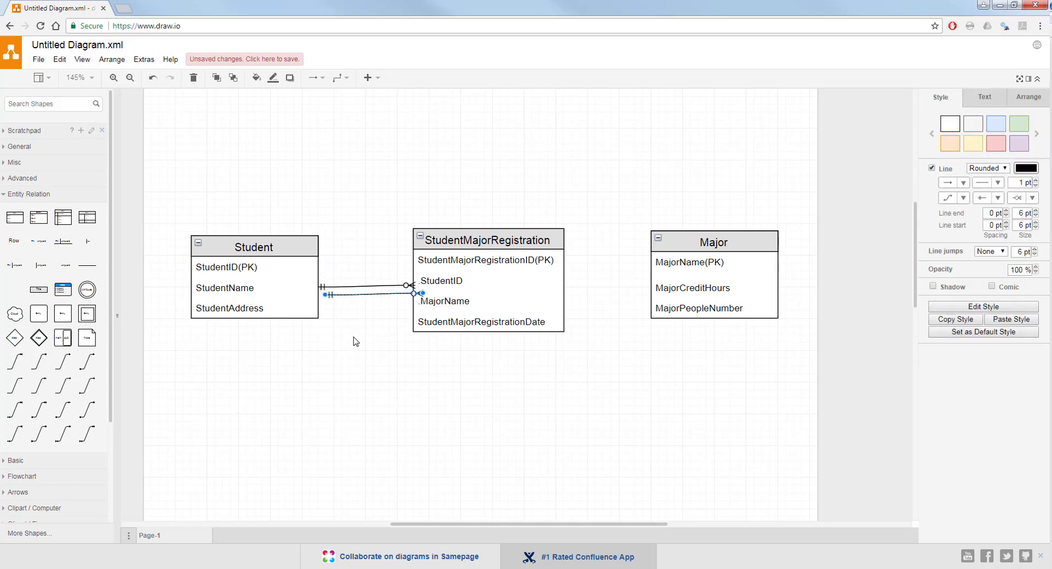
pyautogui.moveTo(325, 295); pyautogui.dragTo(634, 290)
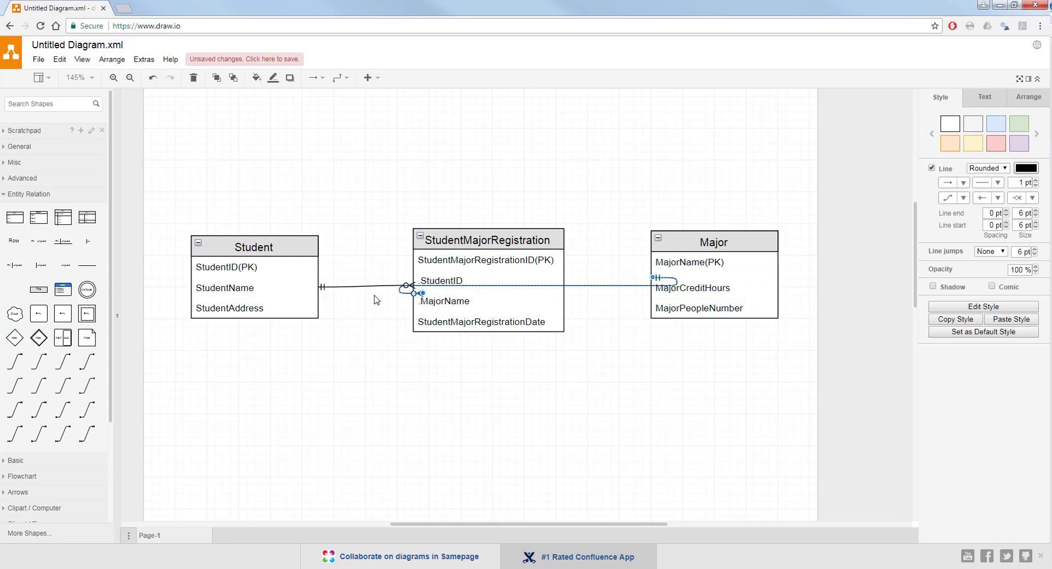
pyautogui.moveTo(446, 291); pyautogui.dragTo(563, 285)
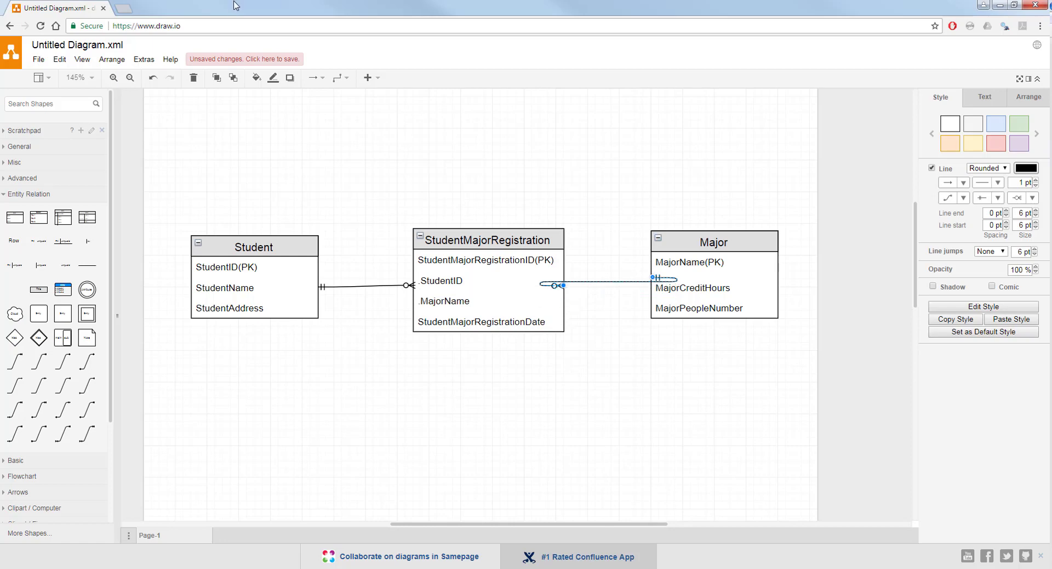
# Make the Major connector a straight line and shift the Major table slightly down and right to level it
pyautogui.click(347, 78)
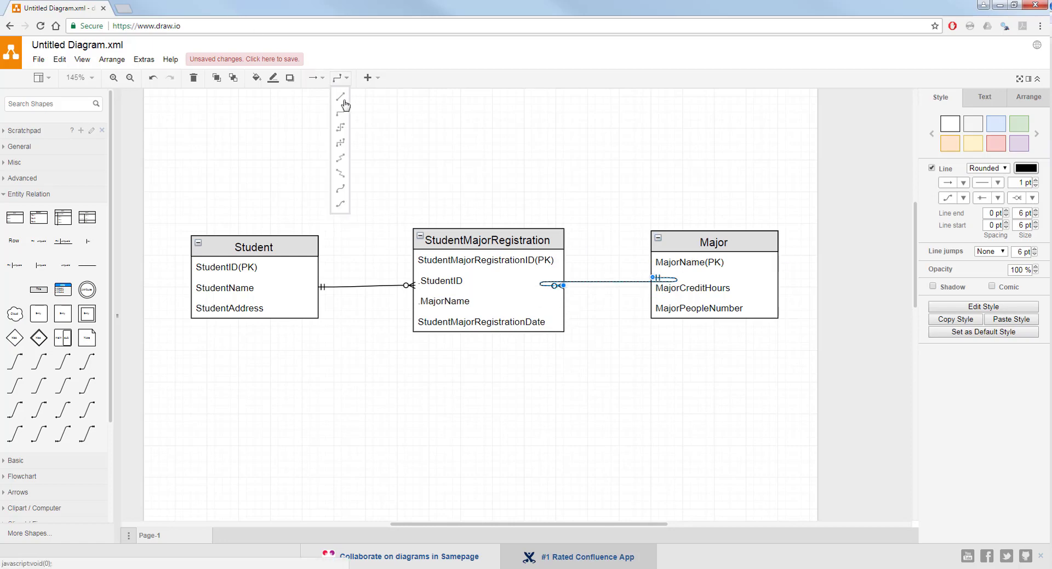
pyautogui.click(340, 106)
pyautogui.moveTo(705, 256)
pyautogui.mouseDown()
pyautogui.moveTo(712, 273)
pyautogui.moveTo(711, 253)
pyautogui.mouseUp()
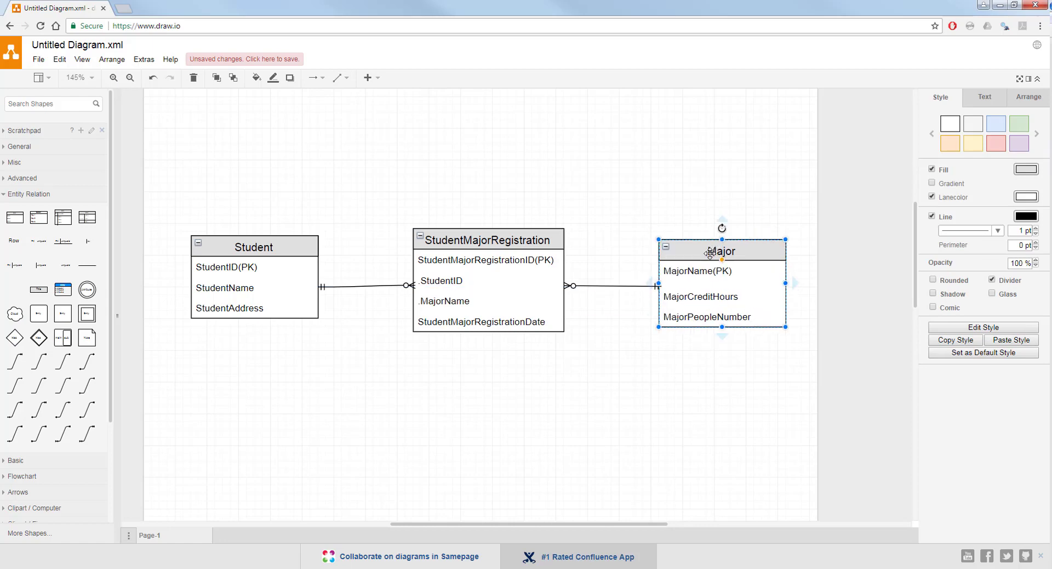
pyautogui.click(574, 347)
pyautogui.click(681, 251)
# Save the diagram to the device as Untitled Diagram.xml
pyautogui.click(38, 59)
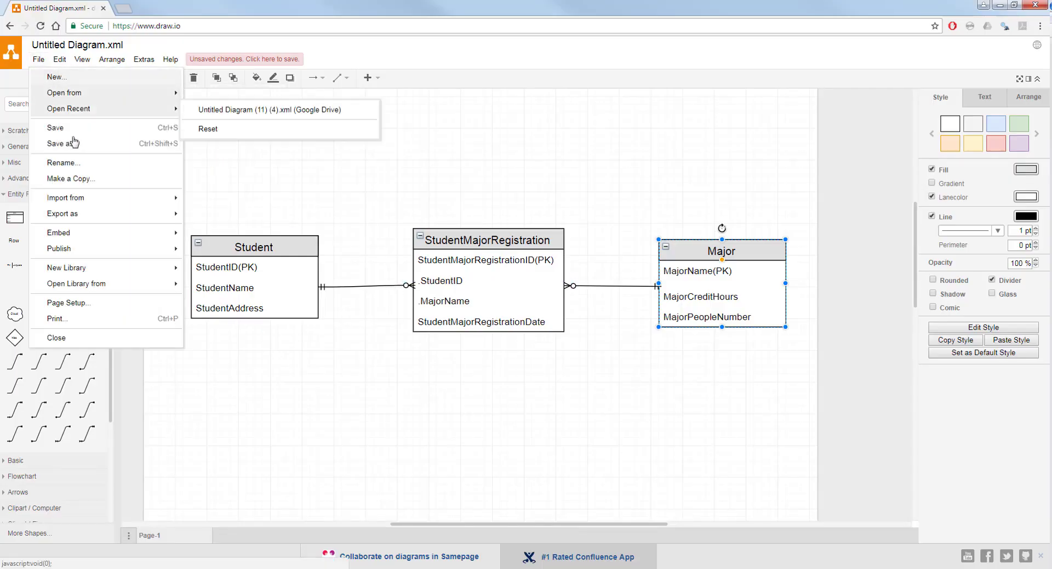
pyautogui.click(70, 143)
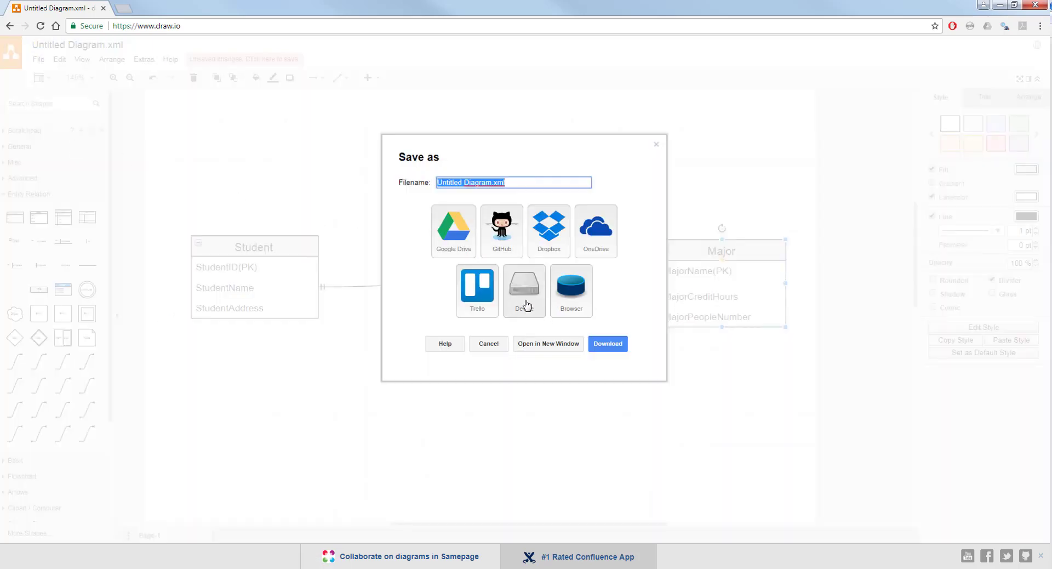
pyautogui.click(526, 305)
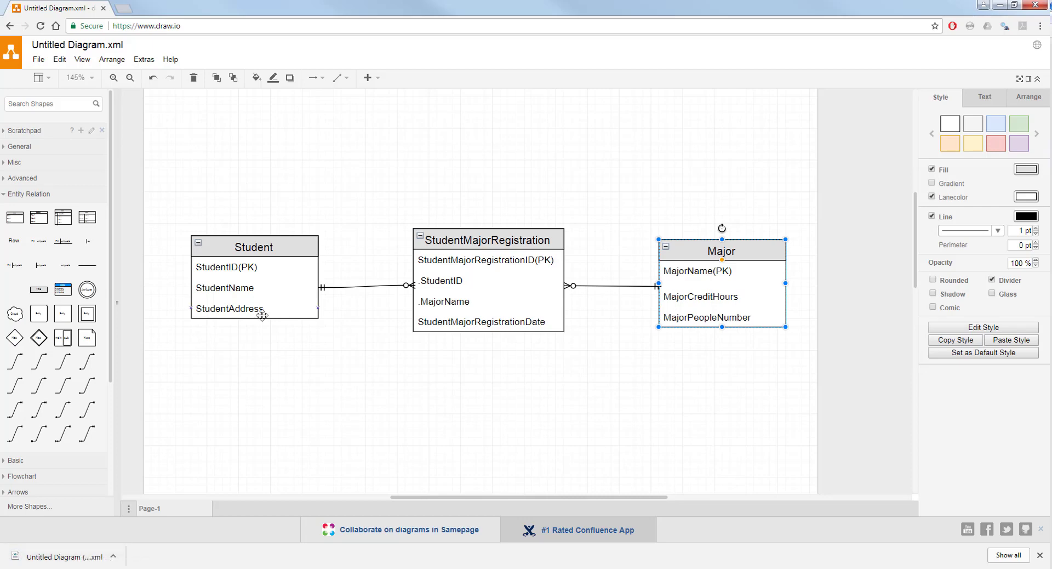
pyautogui.click(38, 61)
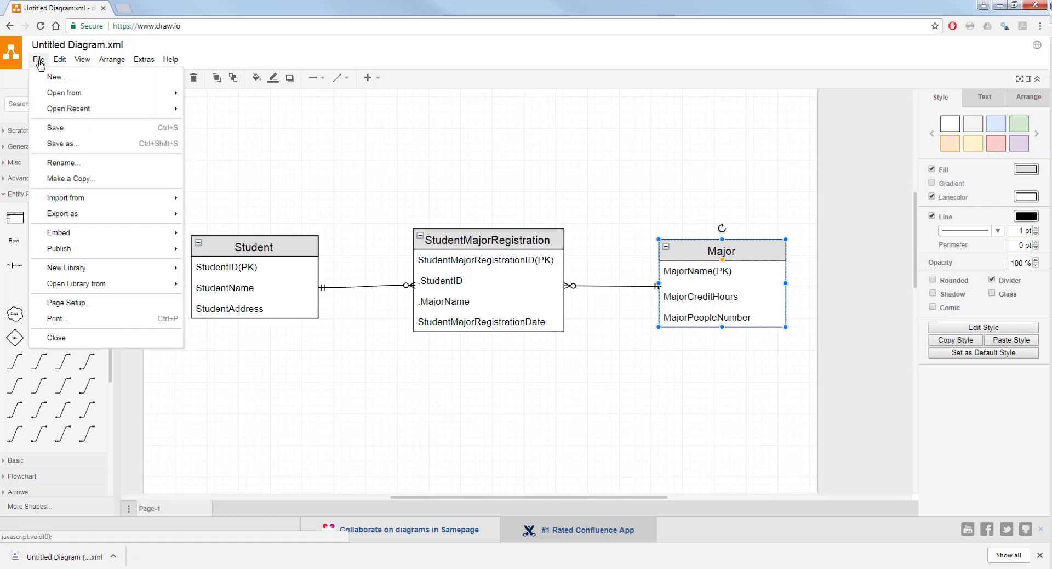
pyautogui.moveTo(93, 213)
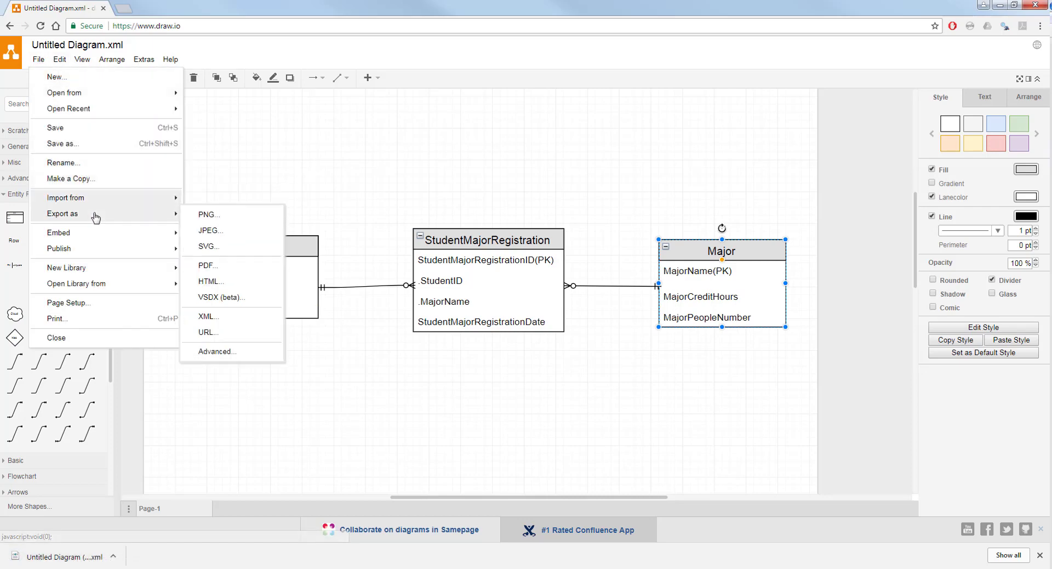
pyautogui.click(212, 219)
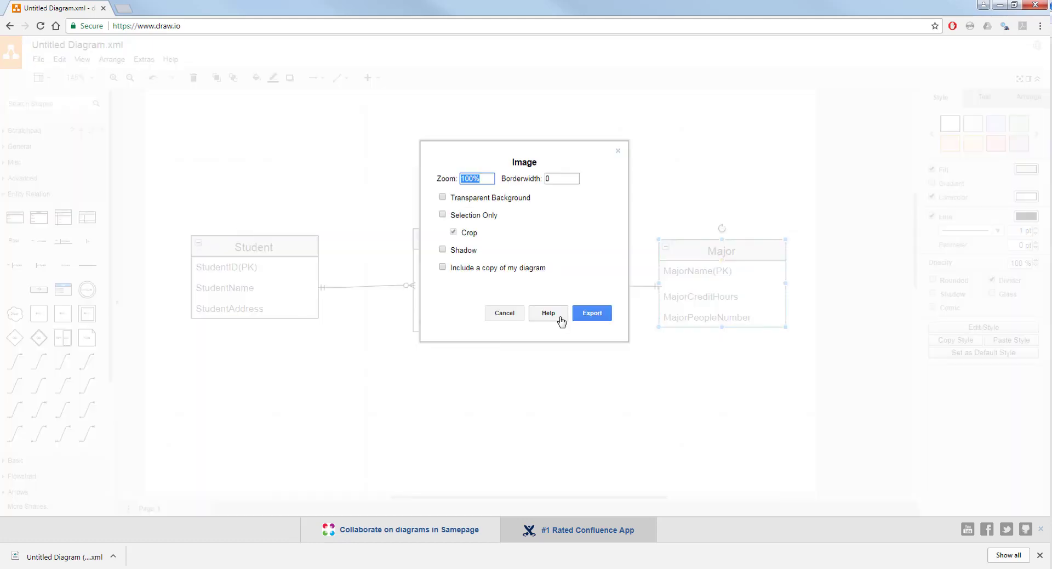
pyautogui.click(618, 153)
# Try an advanced PNG export of the diagram with the image width set to 7000
pyautogui.click(38, 60)
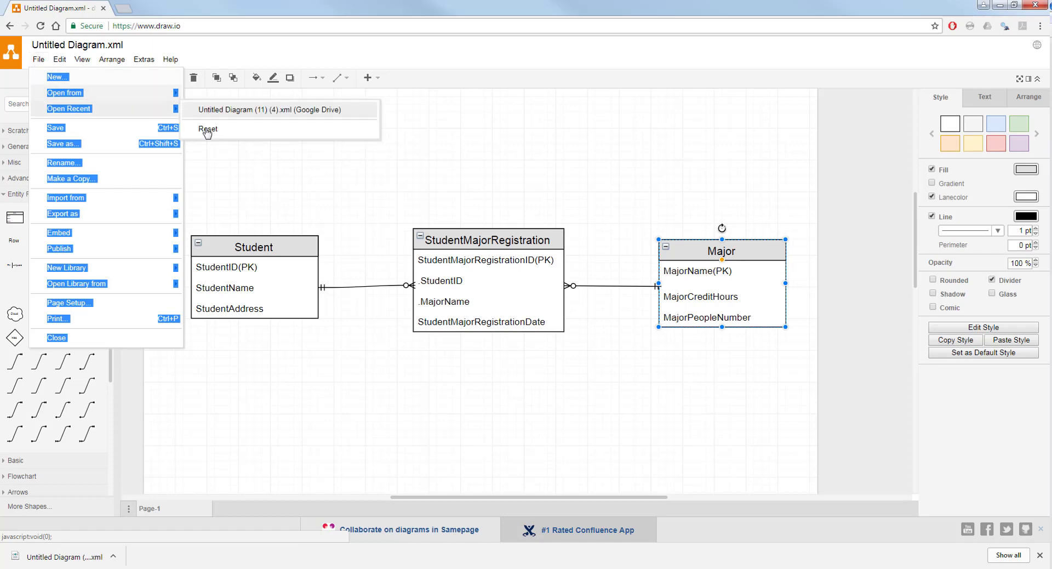
pyautogui.moveTo(155, 216)
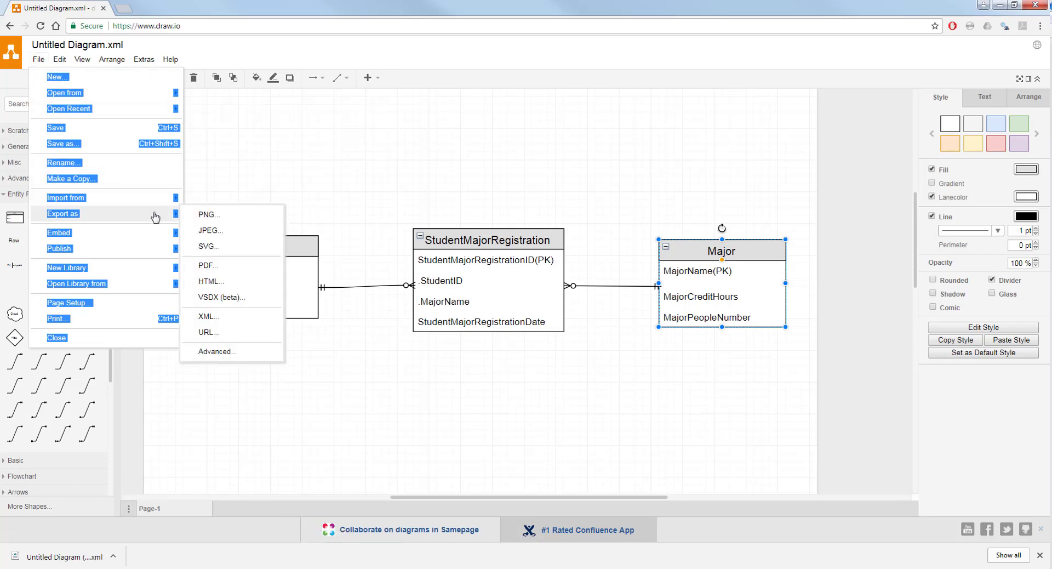
pyautogui.click(211, 351)
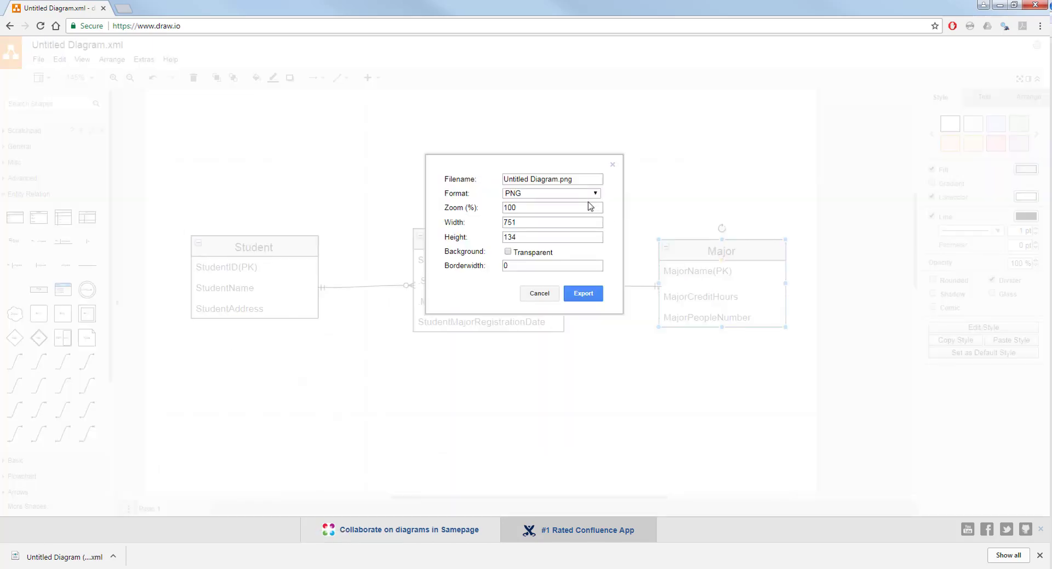
pyautogui.moveTo(538, 222); pyautogui.dragTo(468, 222)
pyautogui.write('7000')
pyautogui.click(550, 207)
pyautogui.click(539, 294)
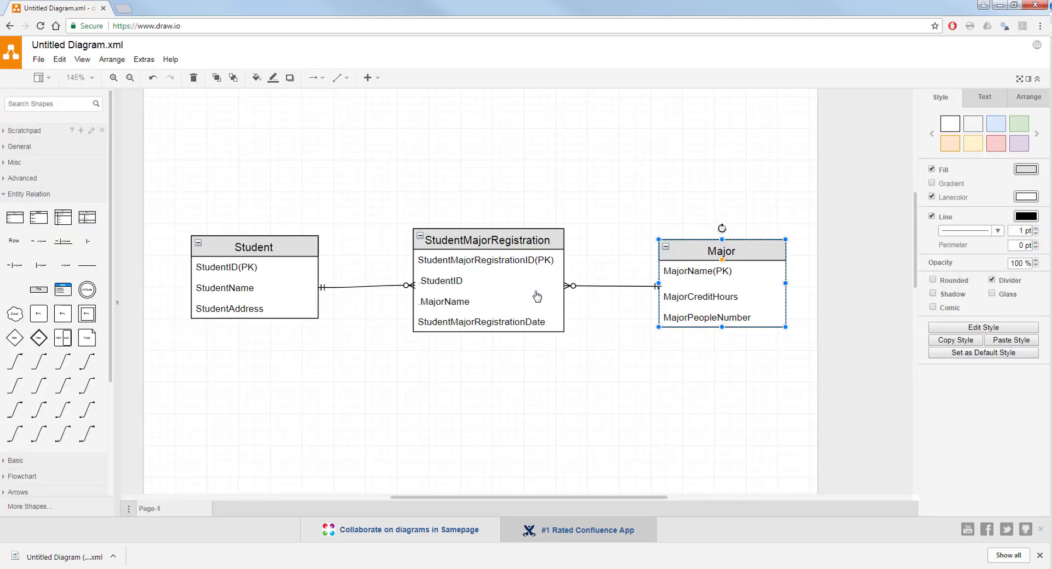